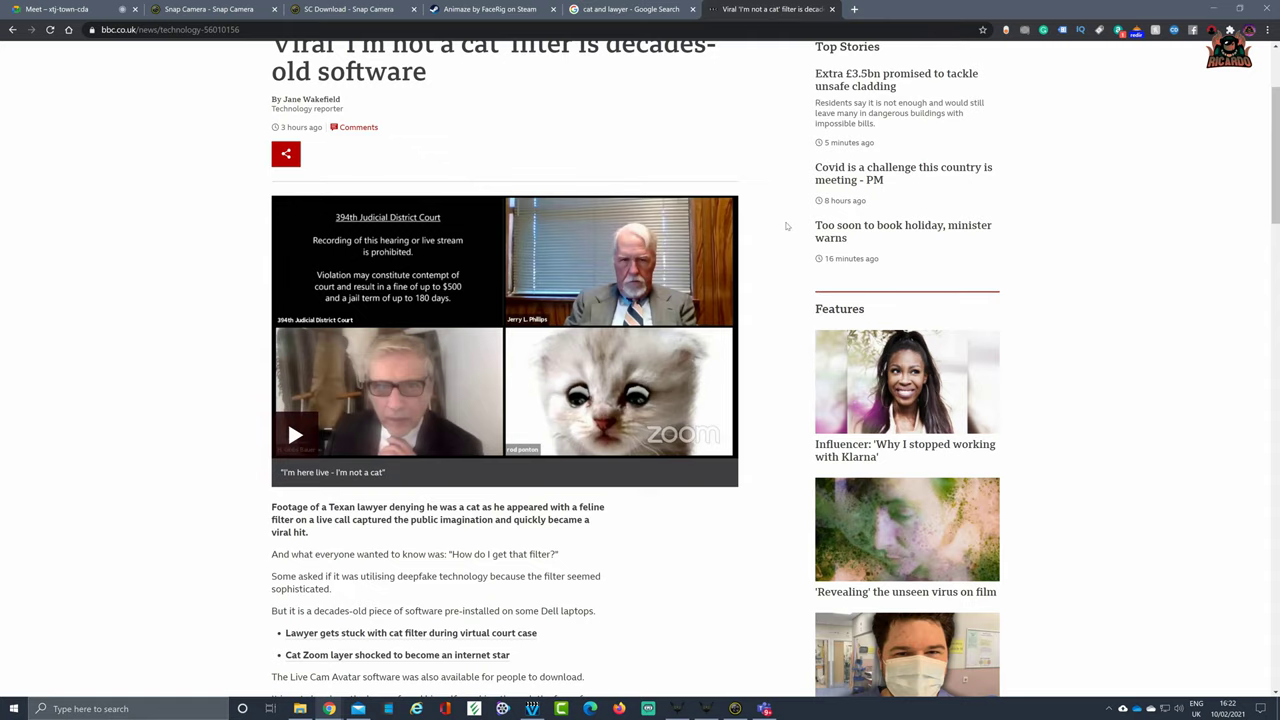
Accept the BBC cookie notice and view the article about the 'I'm not a cat' filter.
scroll(786, 224, "up", 2)
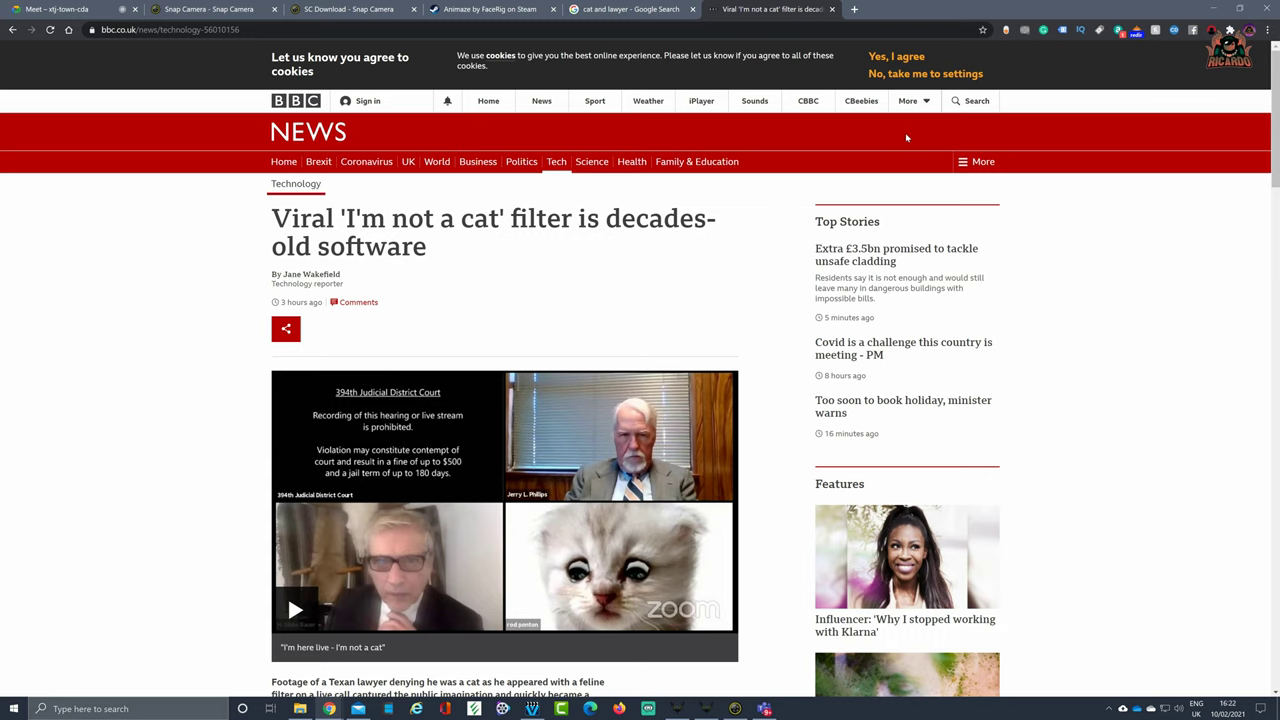
left_click(896, 57)
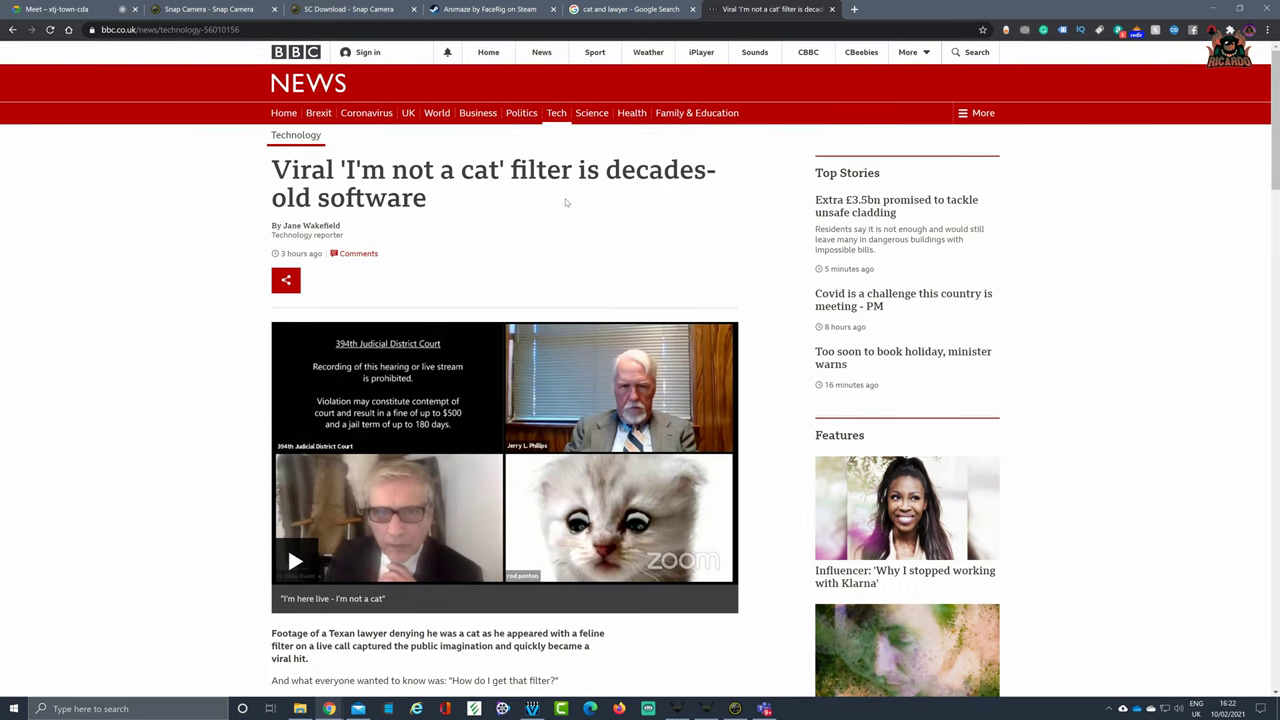
scroll(565, 202, "down", 3)
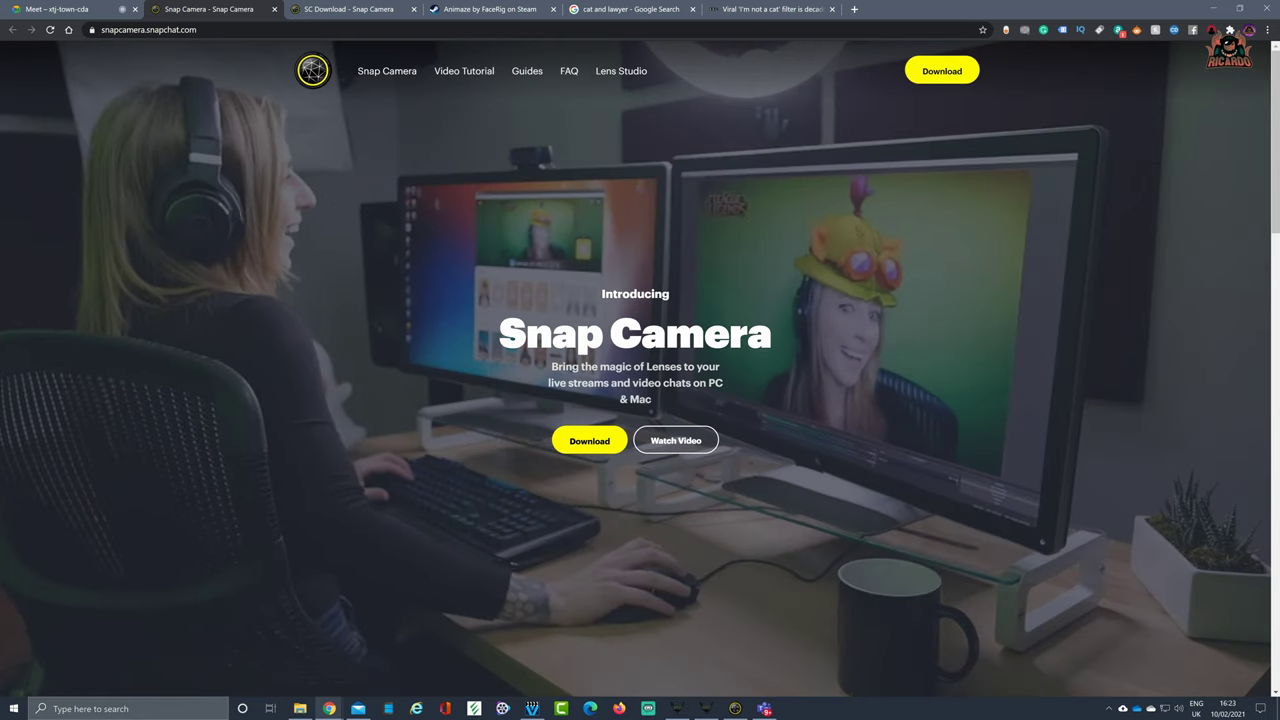
Open the Snap Camera download page, agree to the privacy policy and license terms, and look over the download form.
left_click(612, 449)
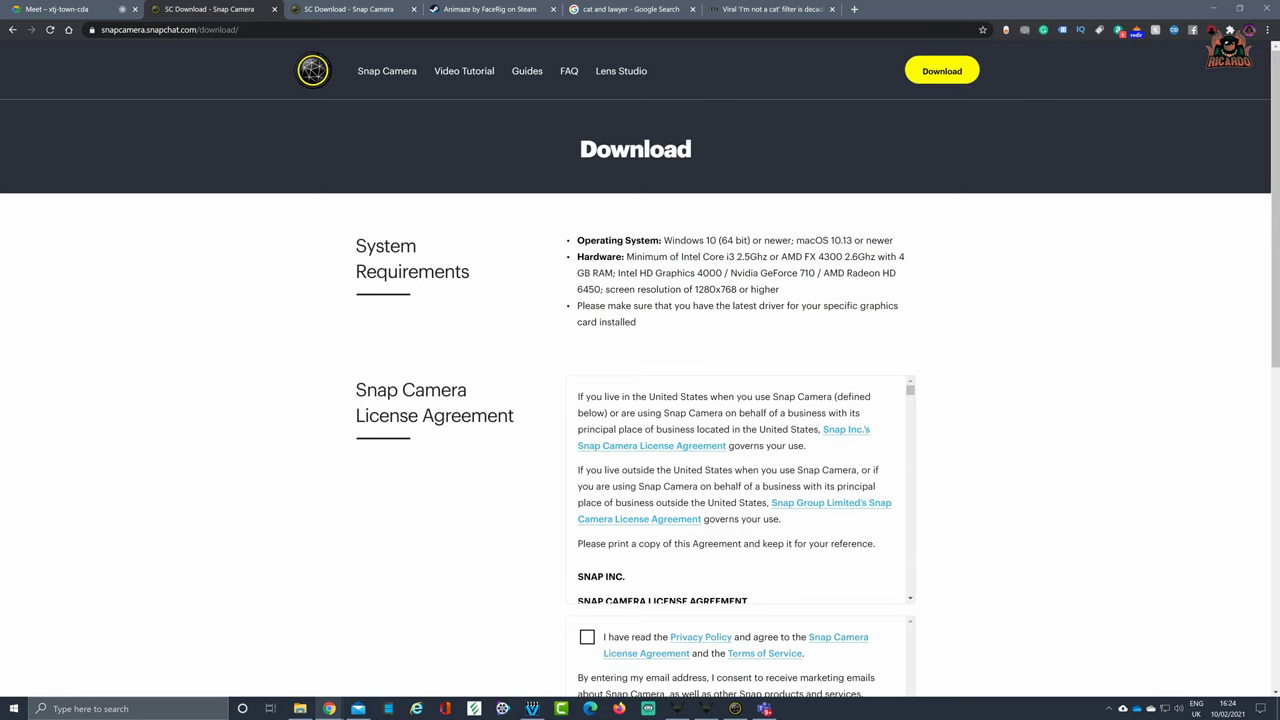
scroll(752, 268, "down", 3)
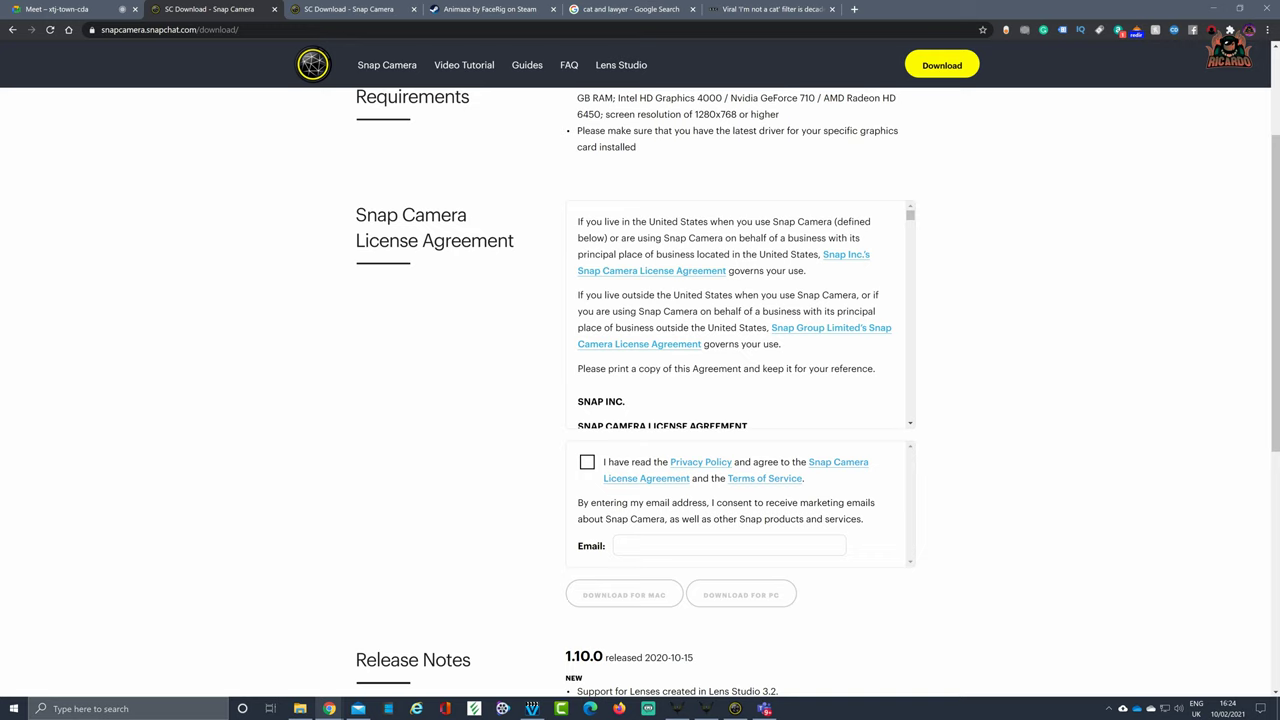
scroll(735, 315, "down", 5)
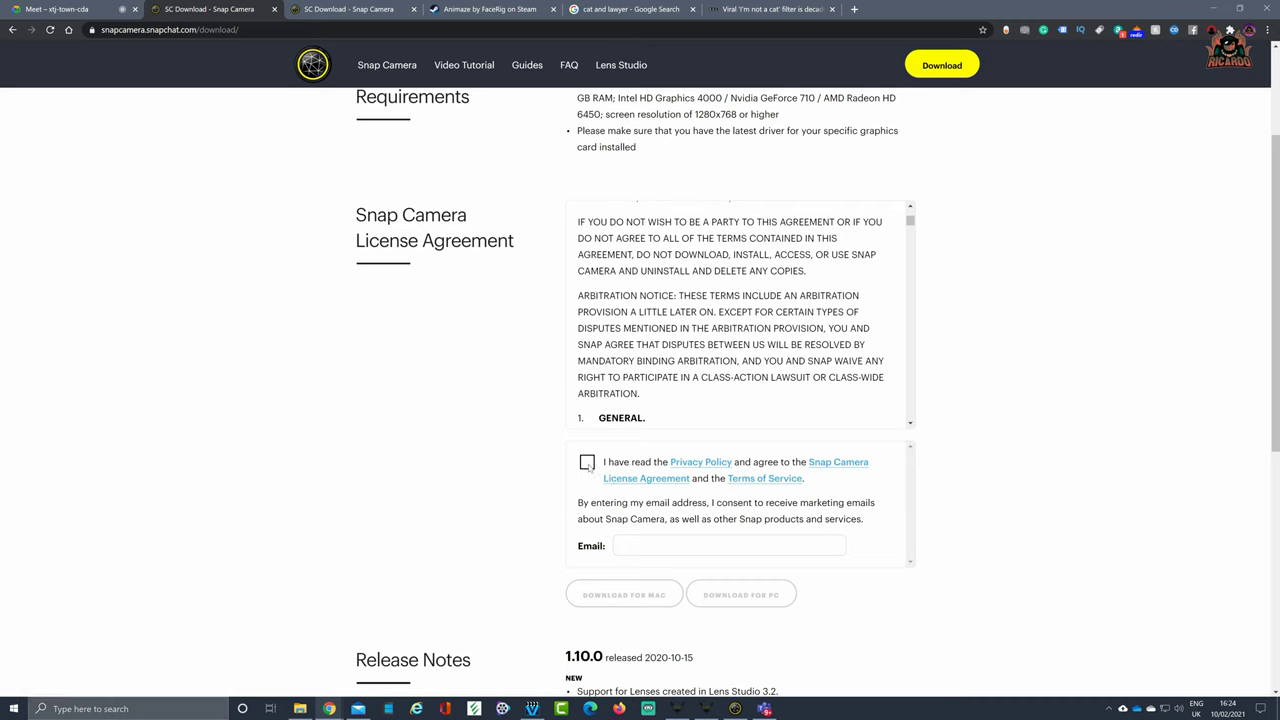
left_click(587, 463)
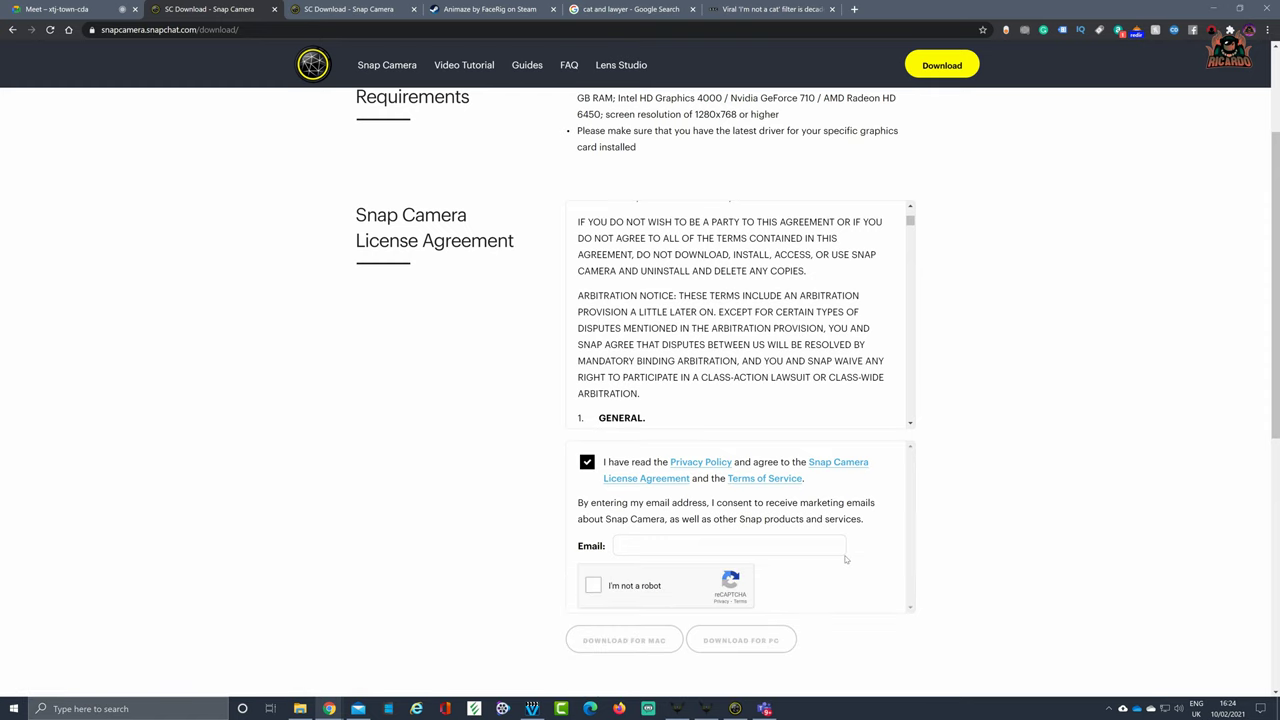
scroll(845, 560, "down", 1)
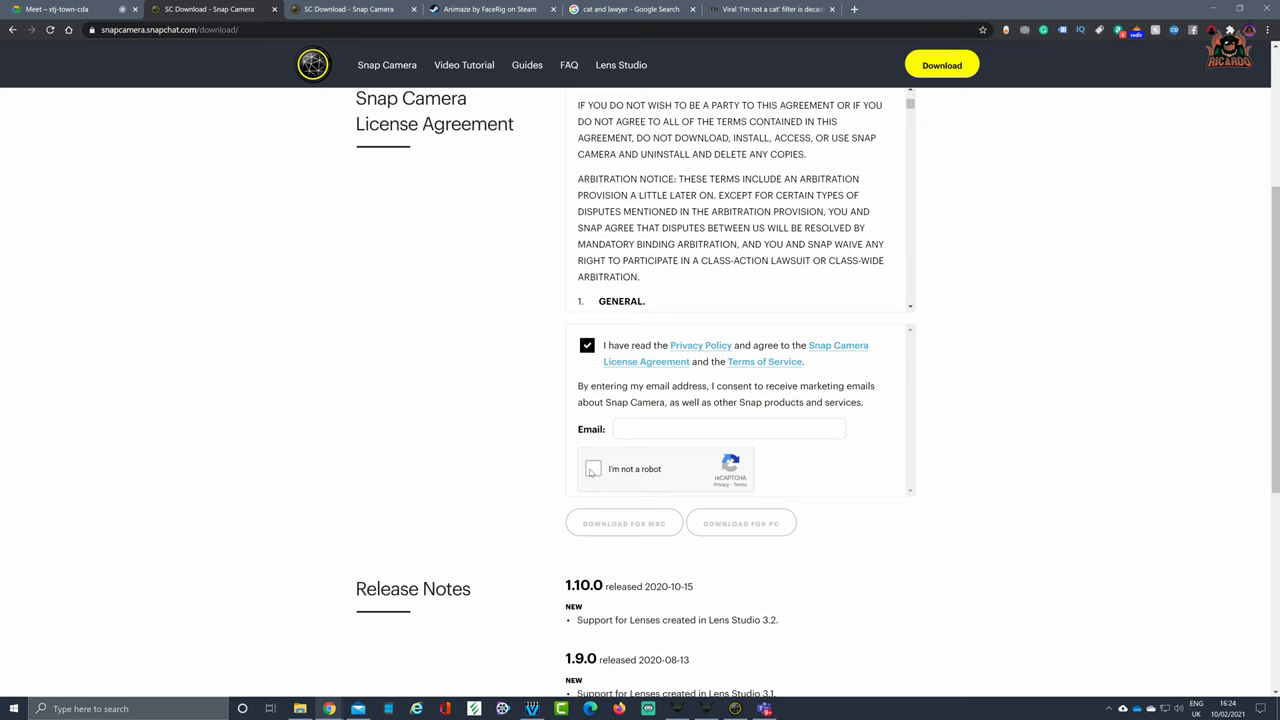
scroll(879, 575, "down", 2)
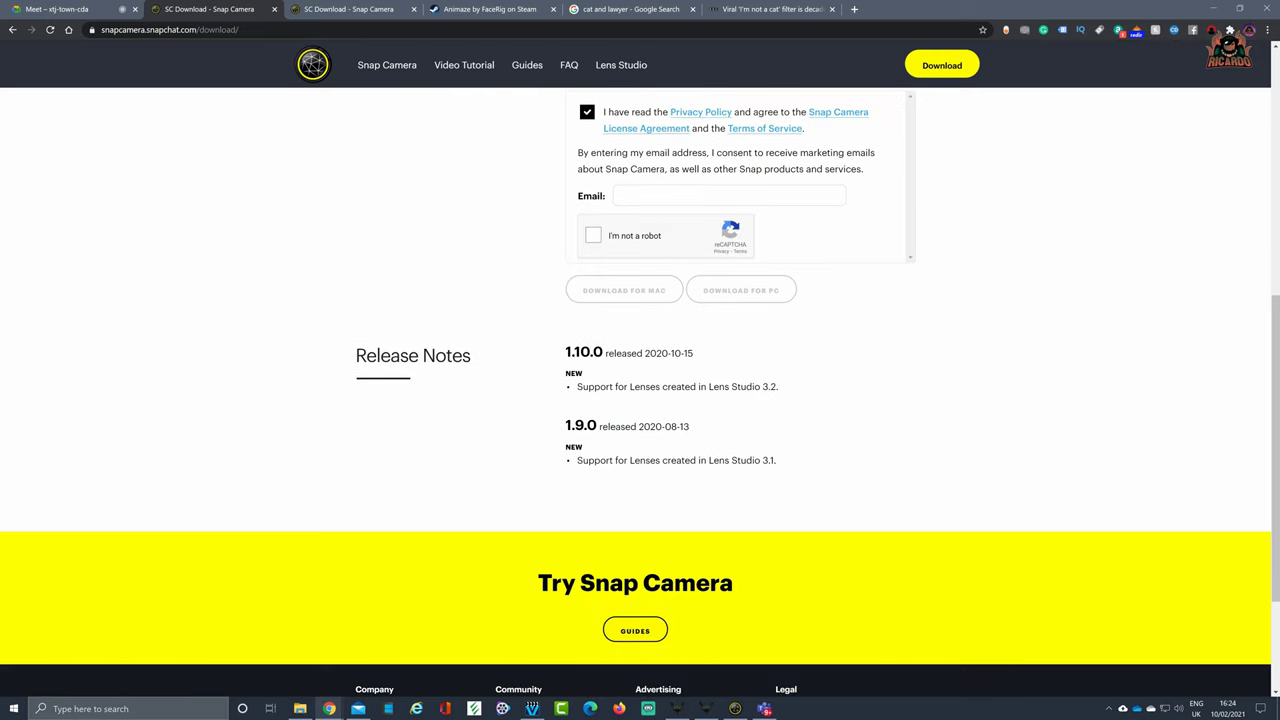
scroll(632, 419, "up", 1)
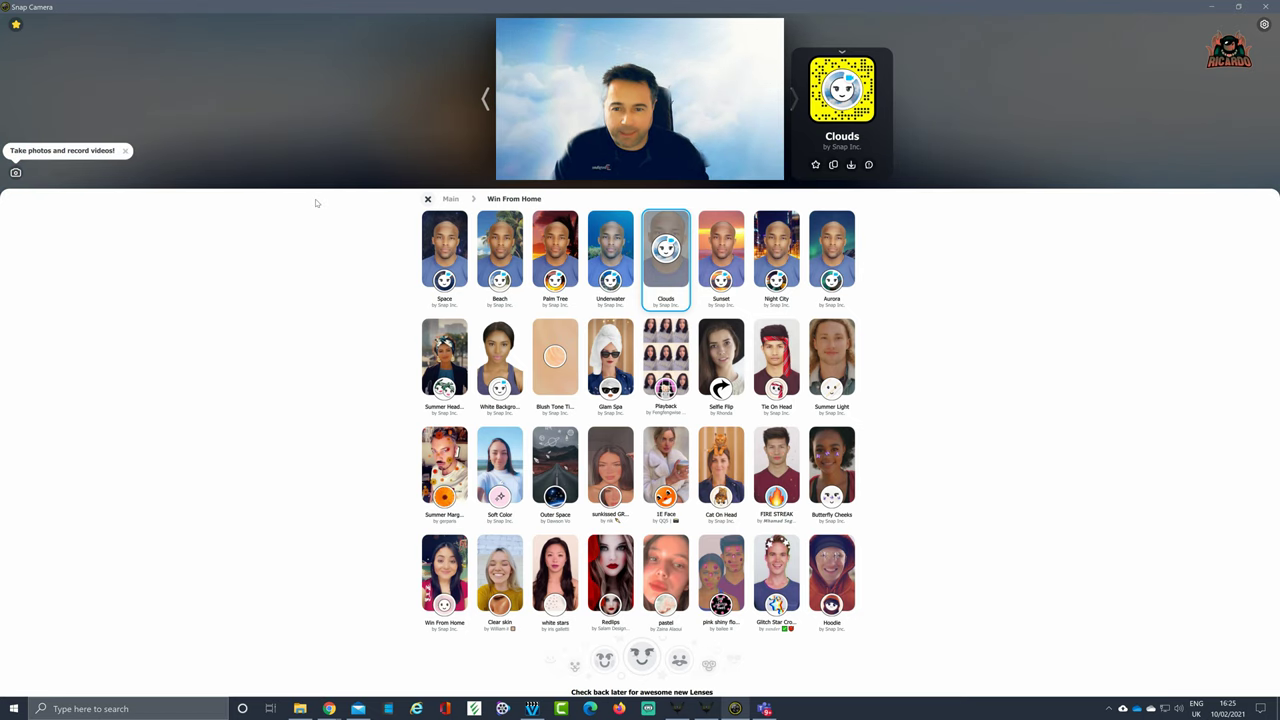
Switch to Snap Camera and try Win From Home lenses, including Beach, Palm Tree, Soft Color, 1E Face, Cat On Head and Tie On Head.
left_click(444, 250)
left_click(510, 240)
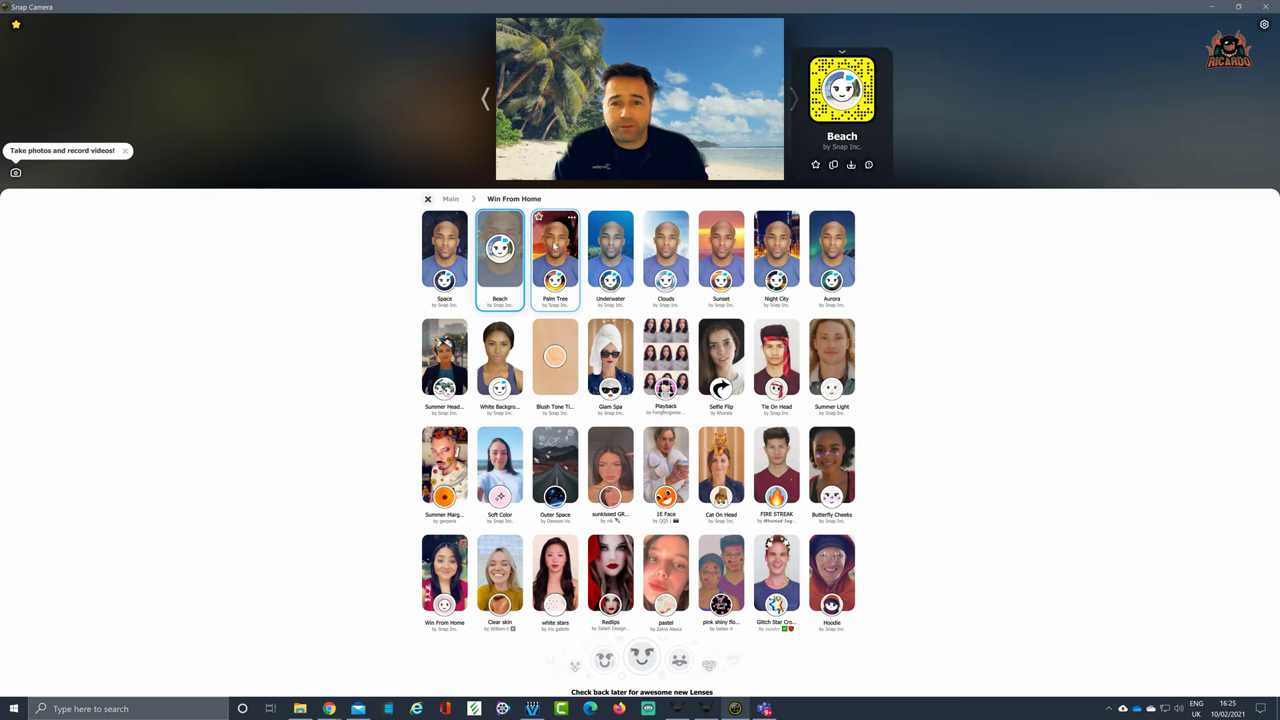
left_click(556, 250)
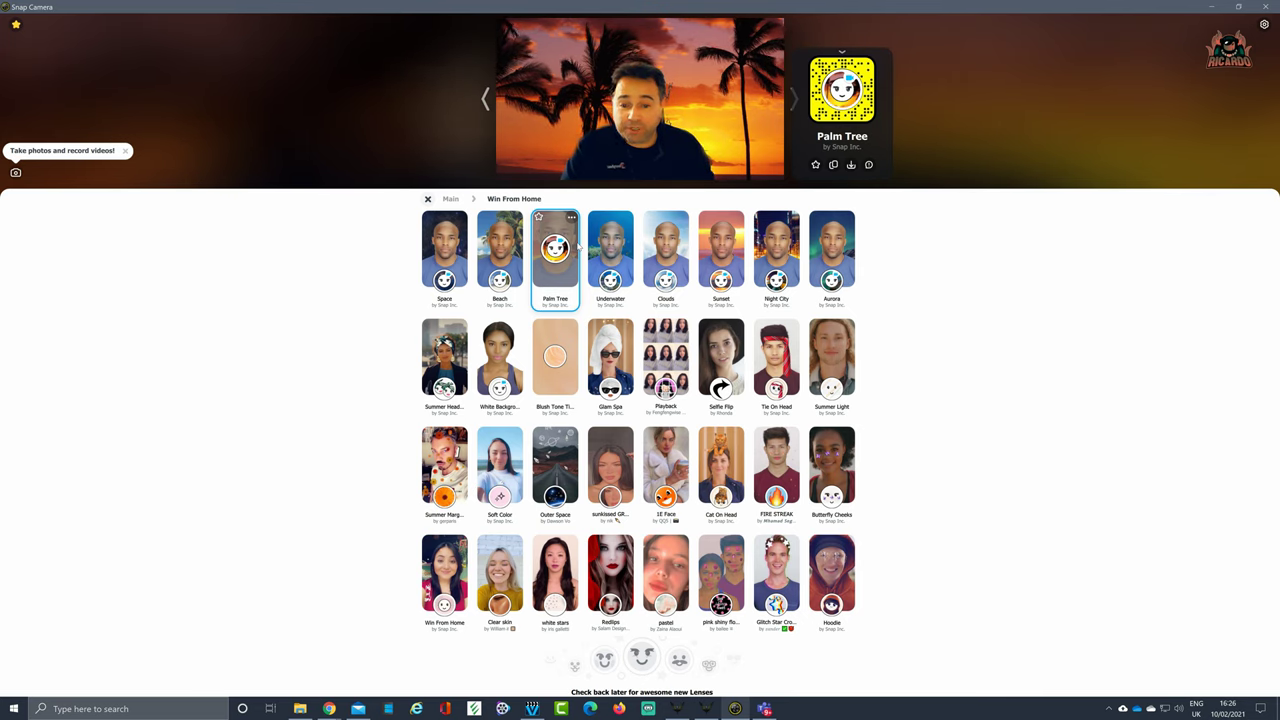
left_click(499, 465)
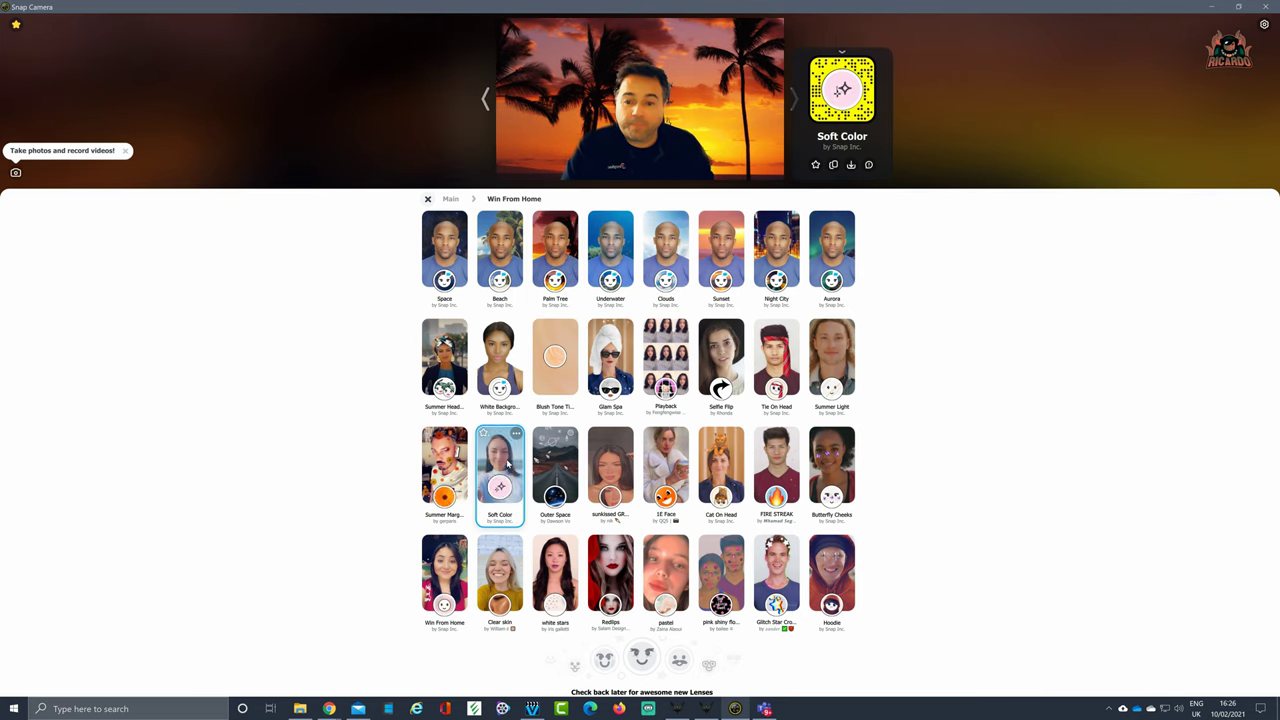
left_click(684, 472)
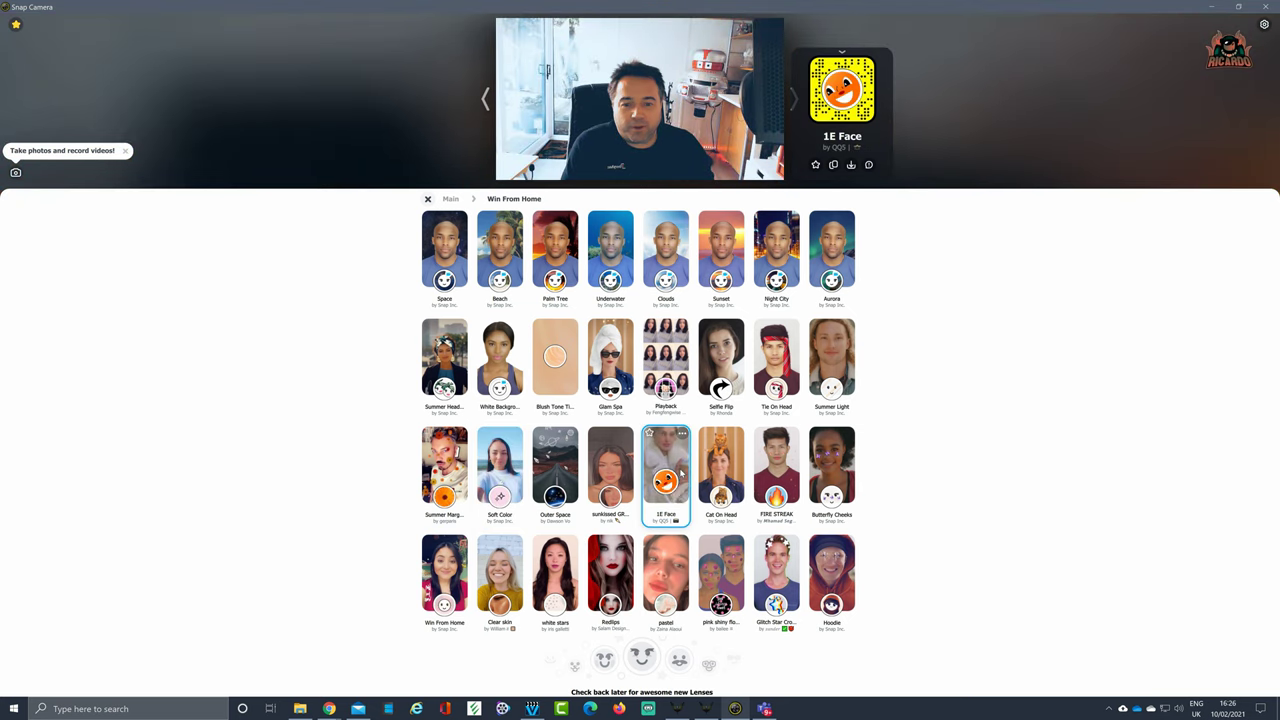
left_click(701, 490)
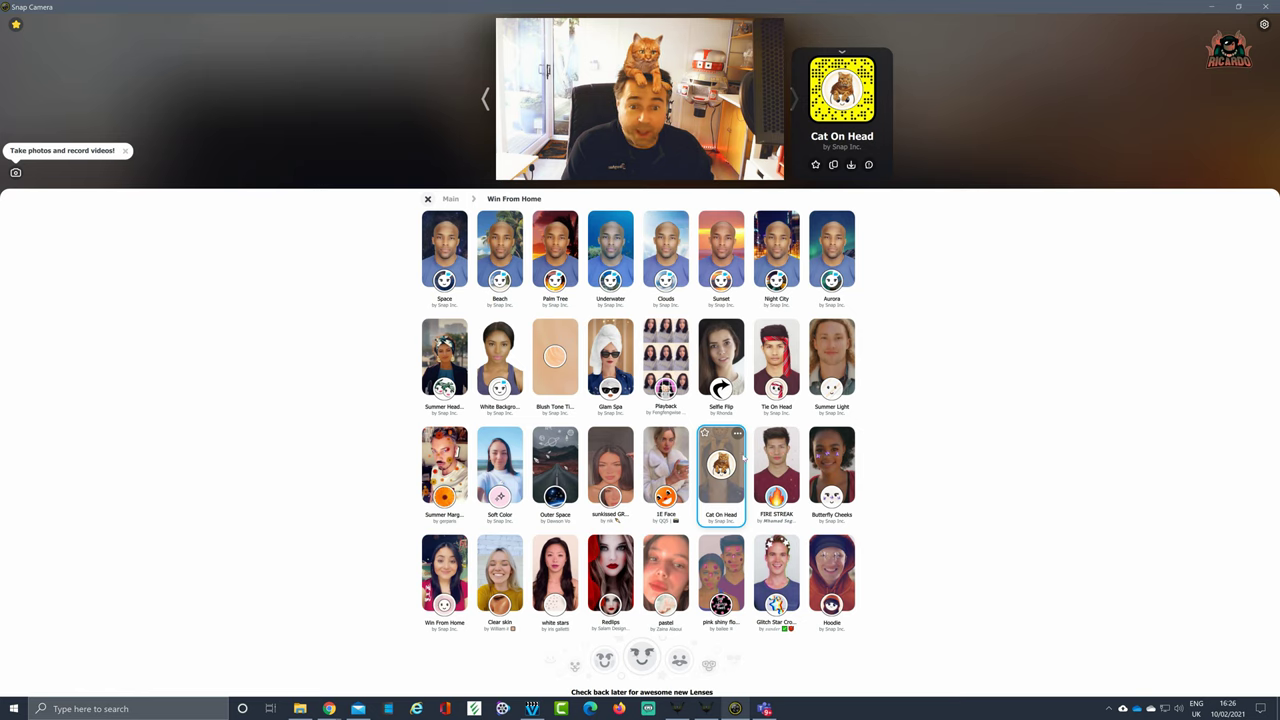
left_click(790, 362)
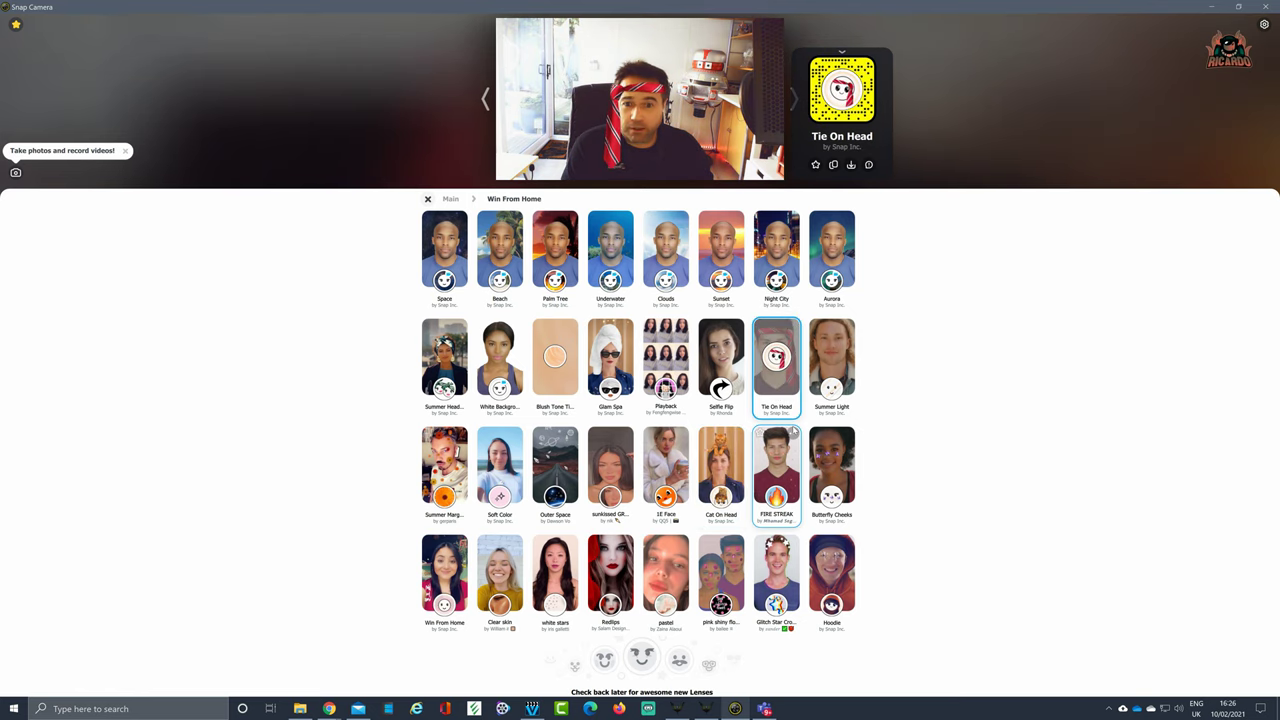
Return to the main lens overview and look through its categories and community lenses.
left_click(427, 199)
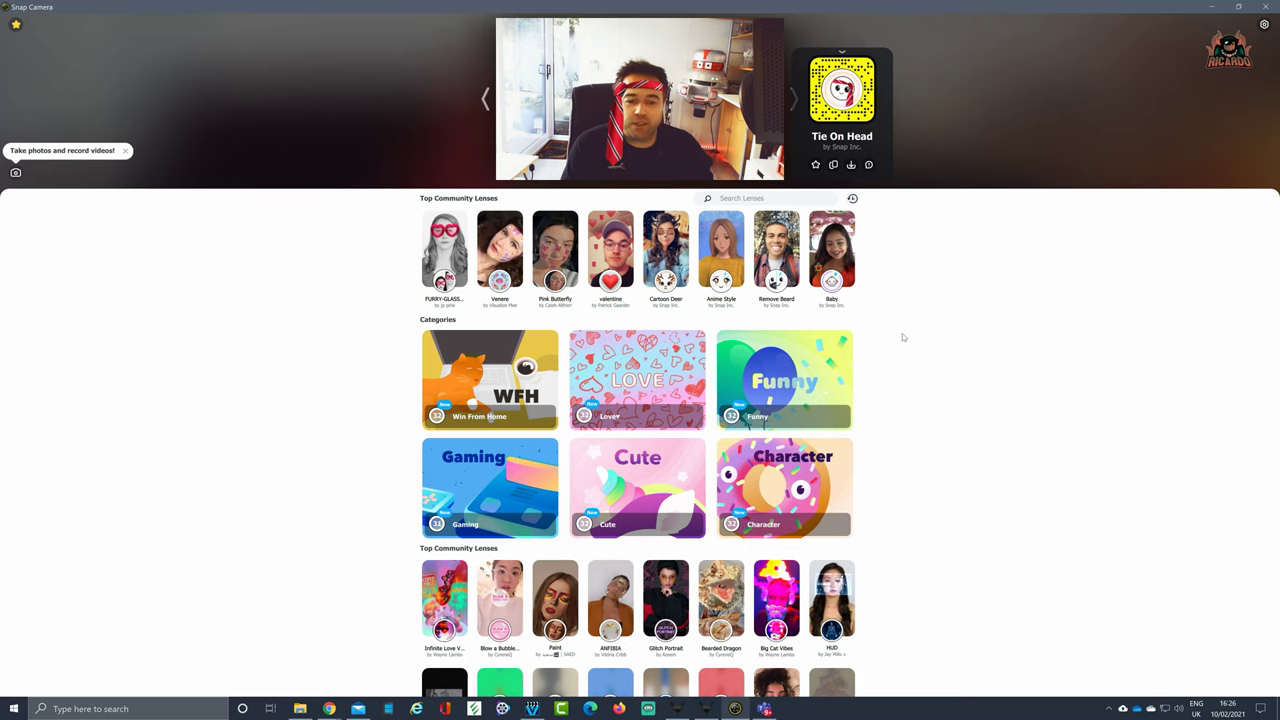
scroll(902, 333, "down", 1)
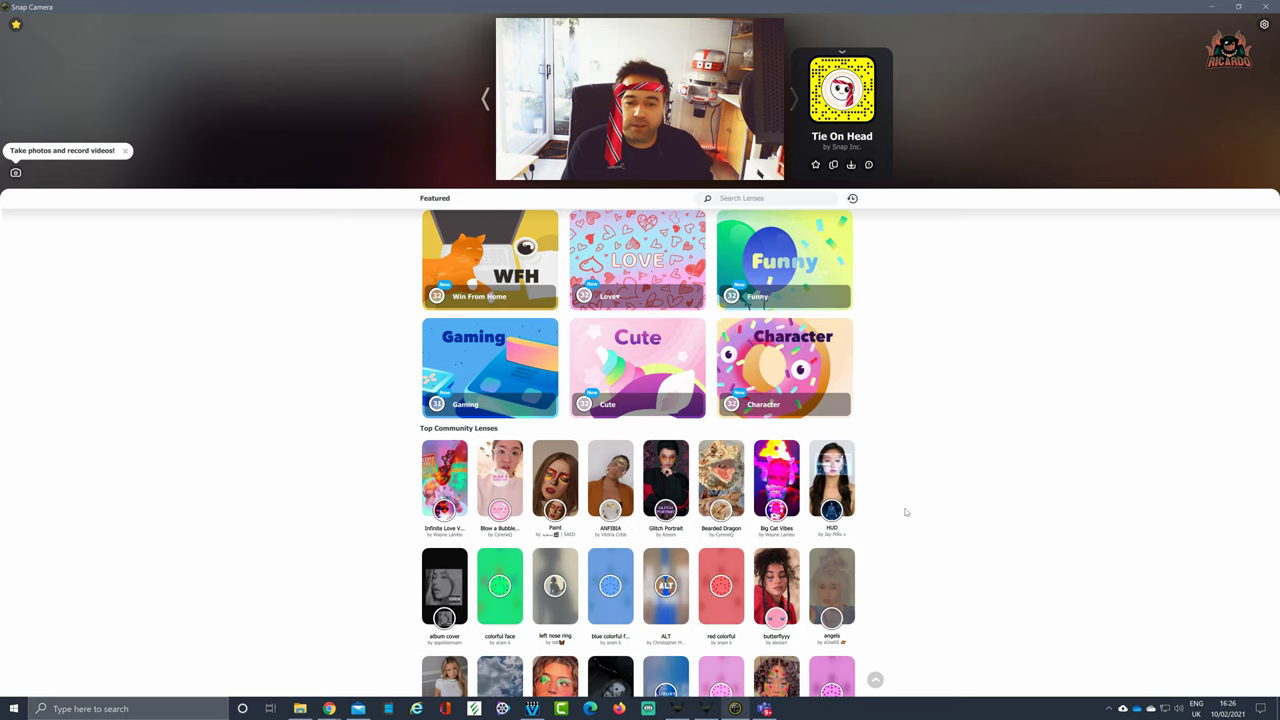
scroll(905, 512, "up", 2)
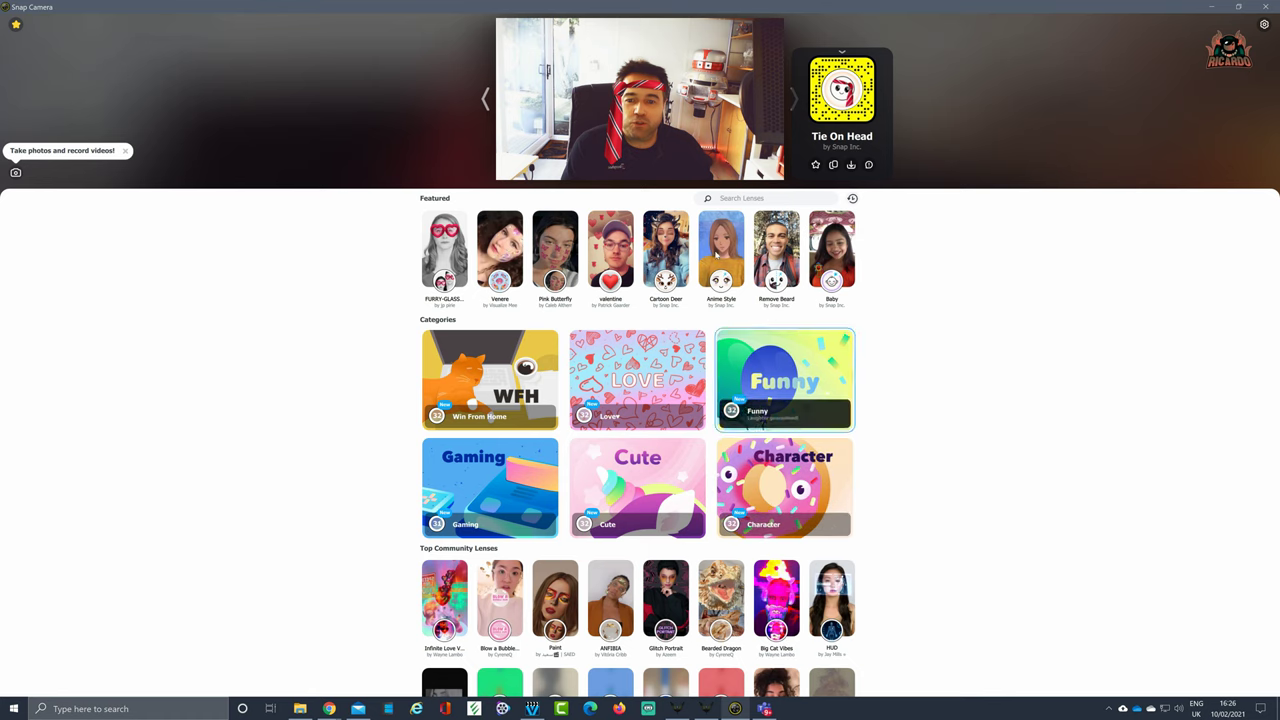
Open the favorite lenses and try on Boba Fett, Cow, Pineapple, Vogue Potato and Carrot.
left_click(15, 24)
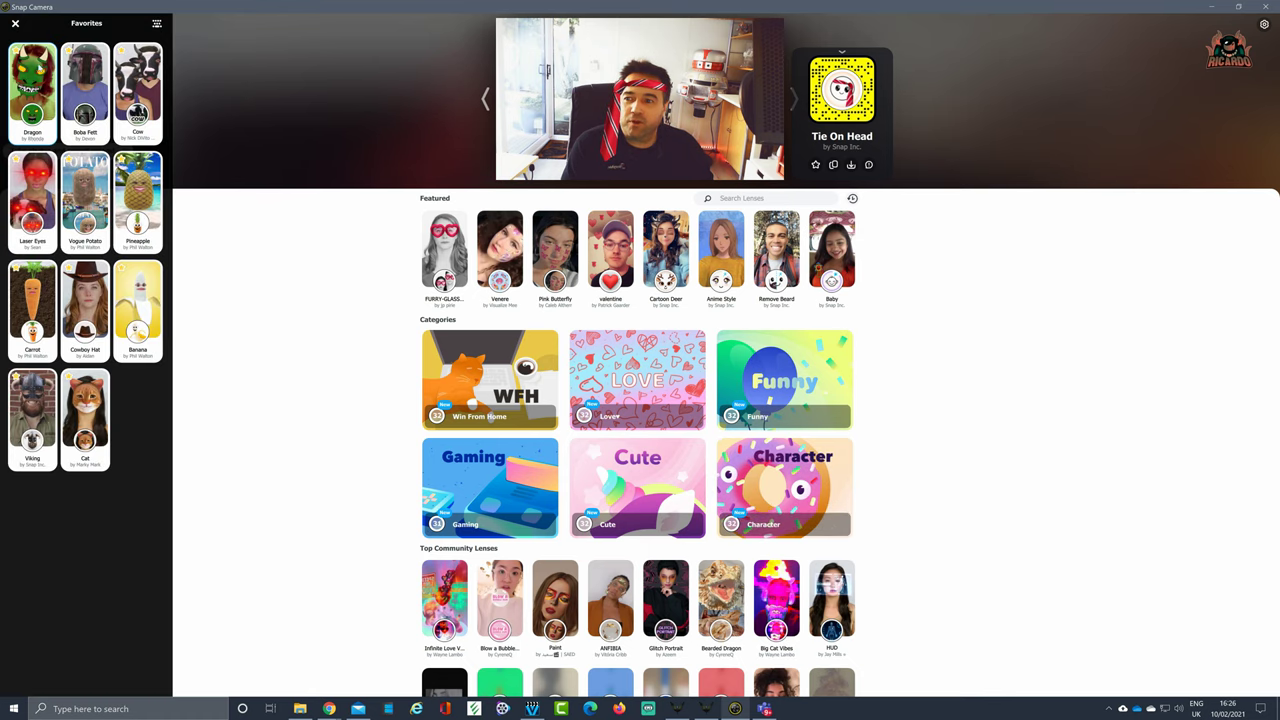
left_click(67, 88)
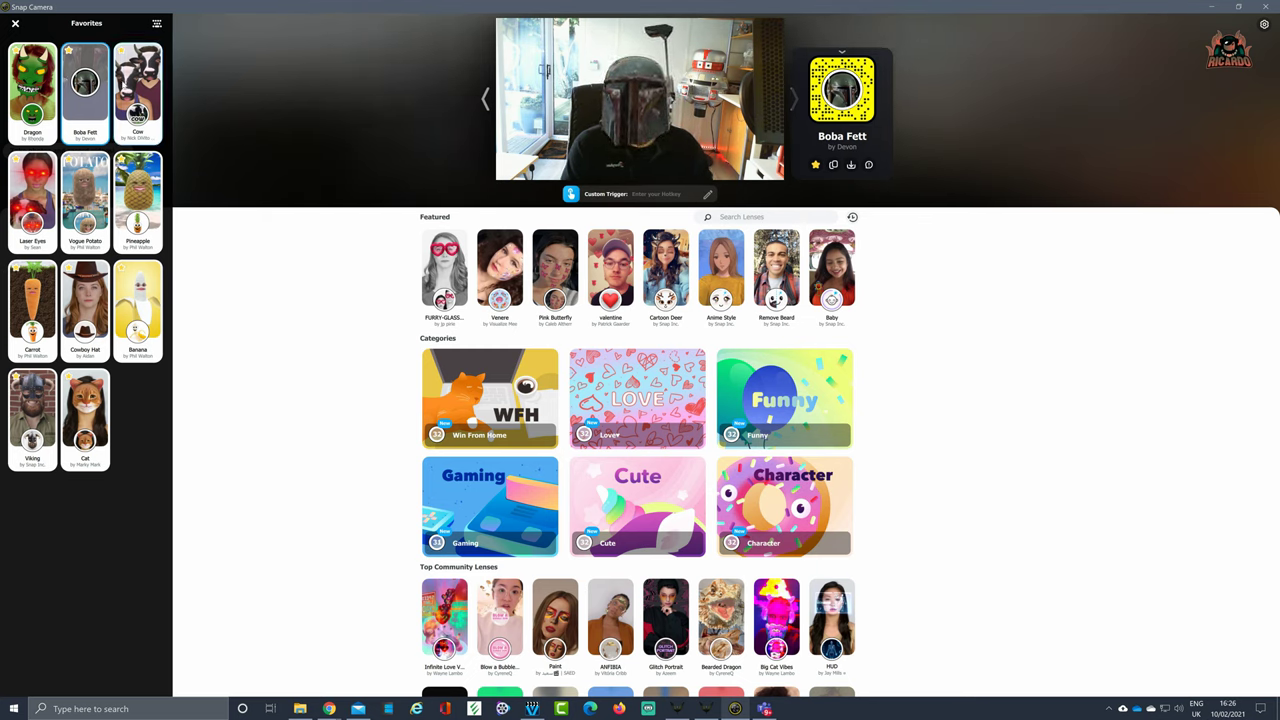
left_click(124, 87)
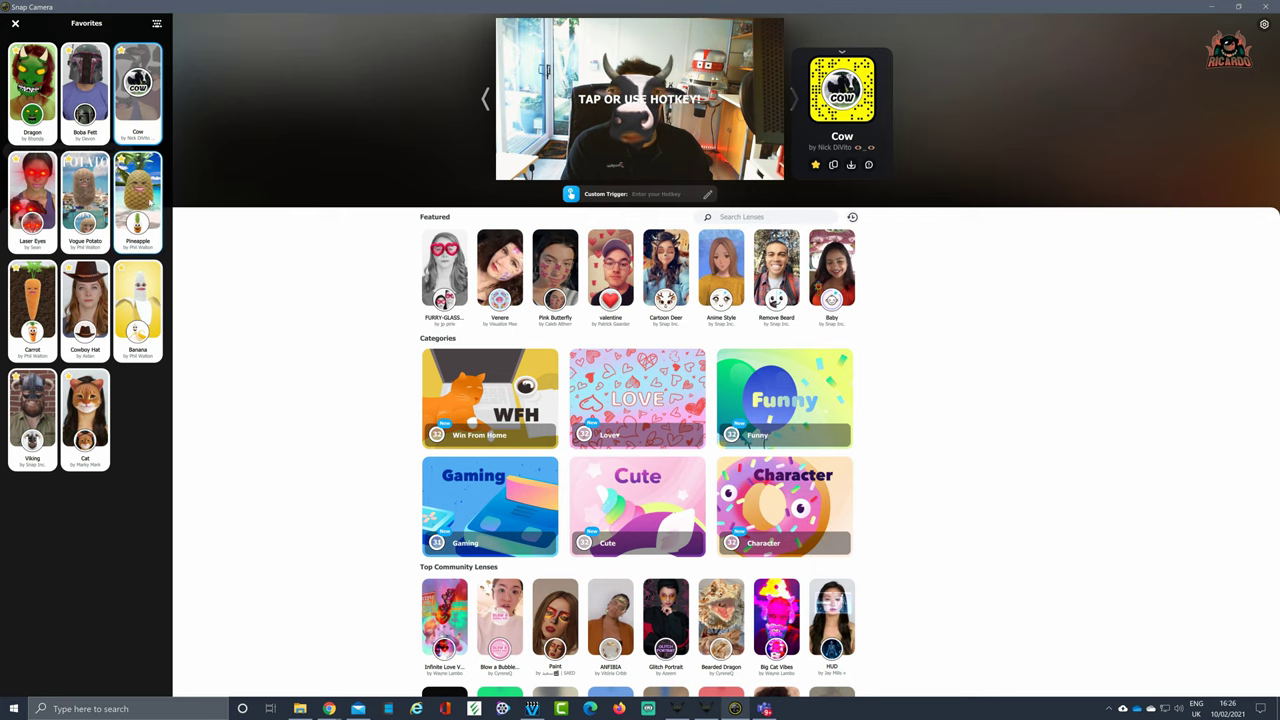
left_click(151, 204)
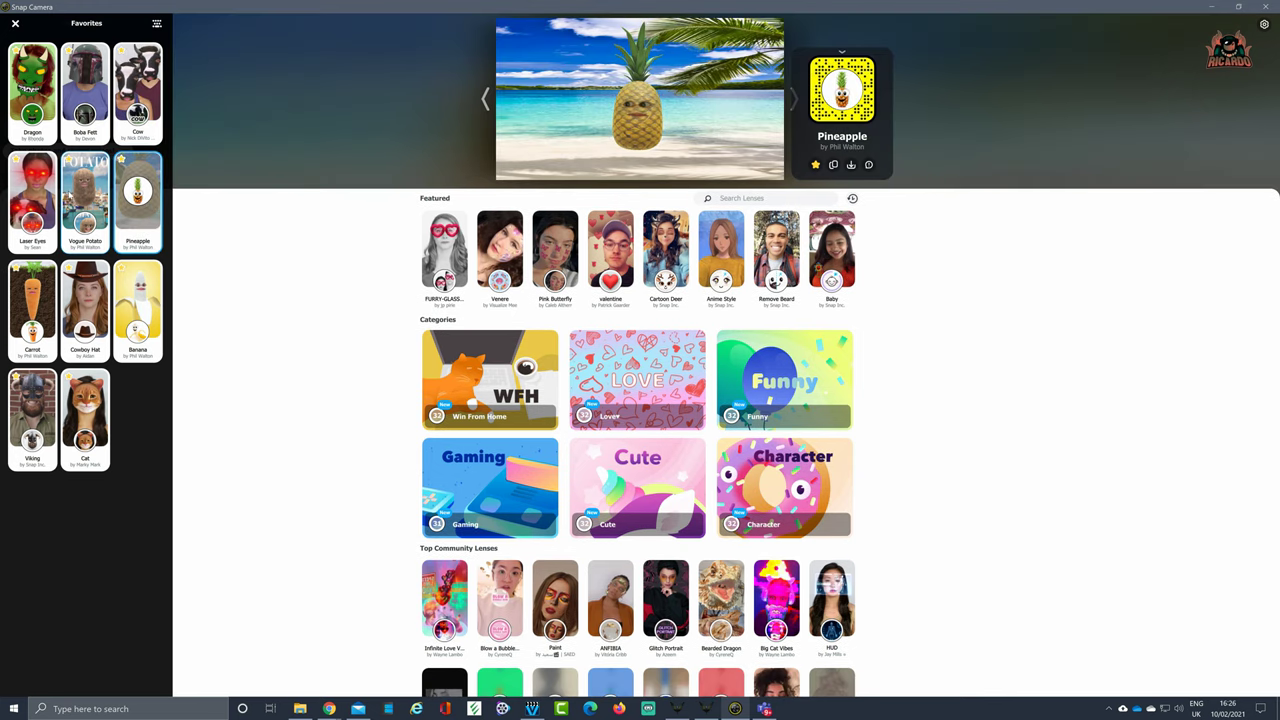
left_click(78, 196)
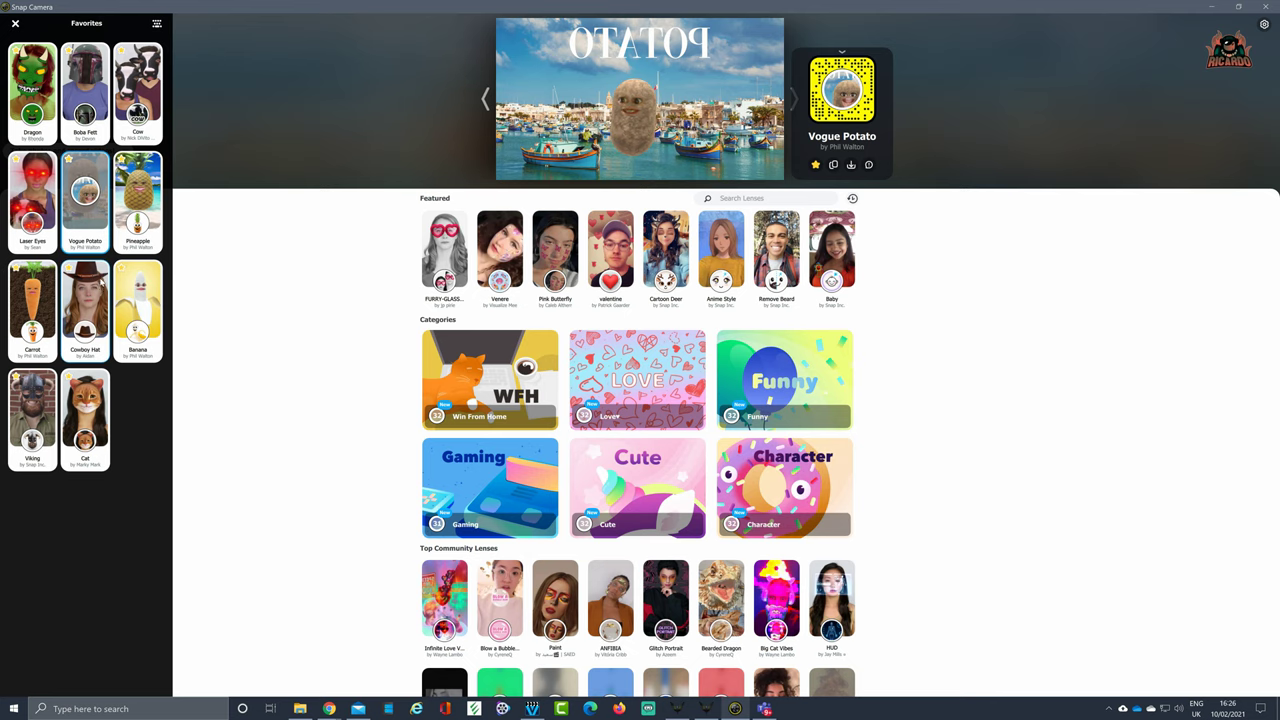
left_click(33, 300)
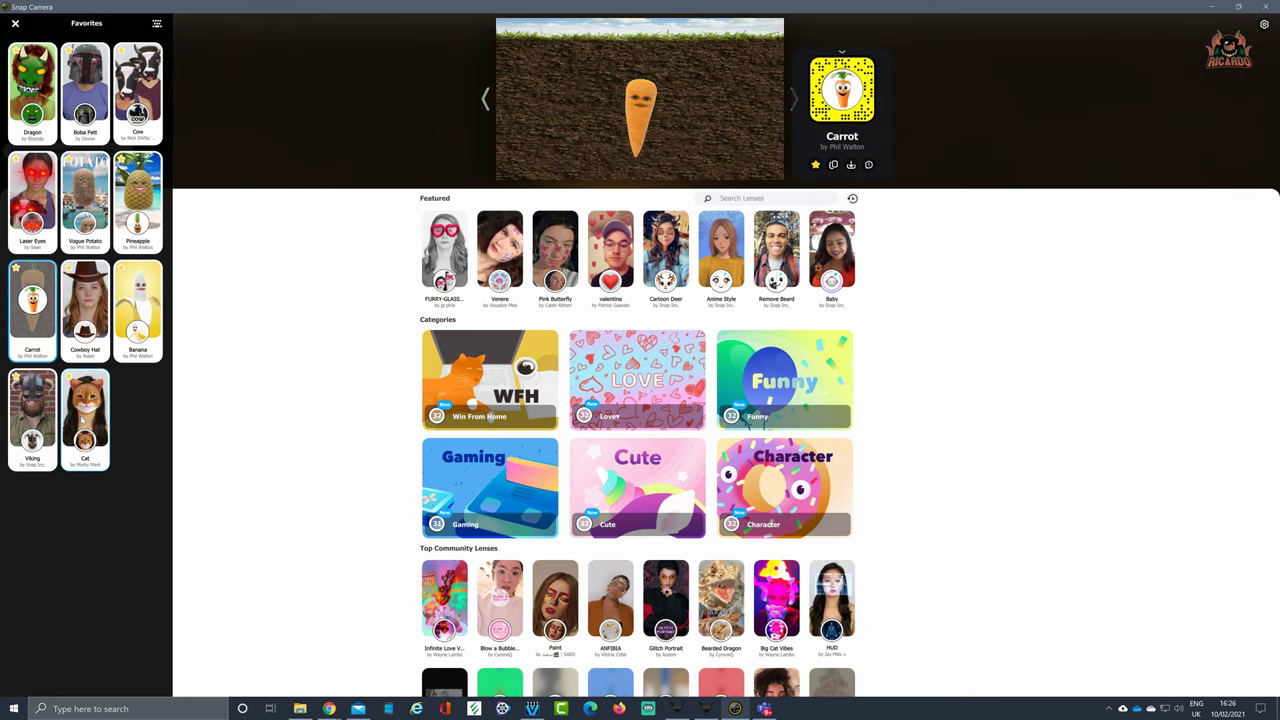
Compare the favorite Viking and Cat lenses, apply Viking, and close the favorites.
left_click(33, 412)
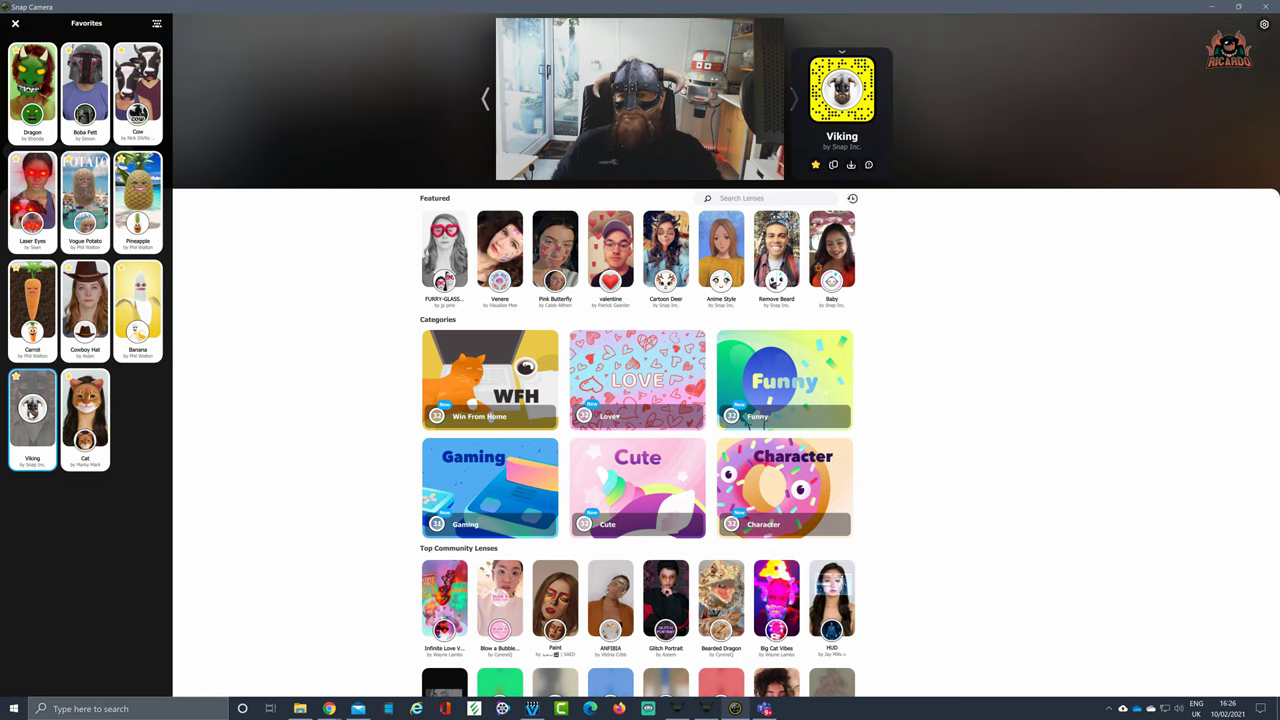
left_click(98, 400)
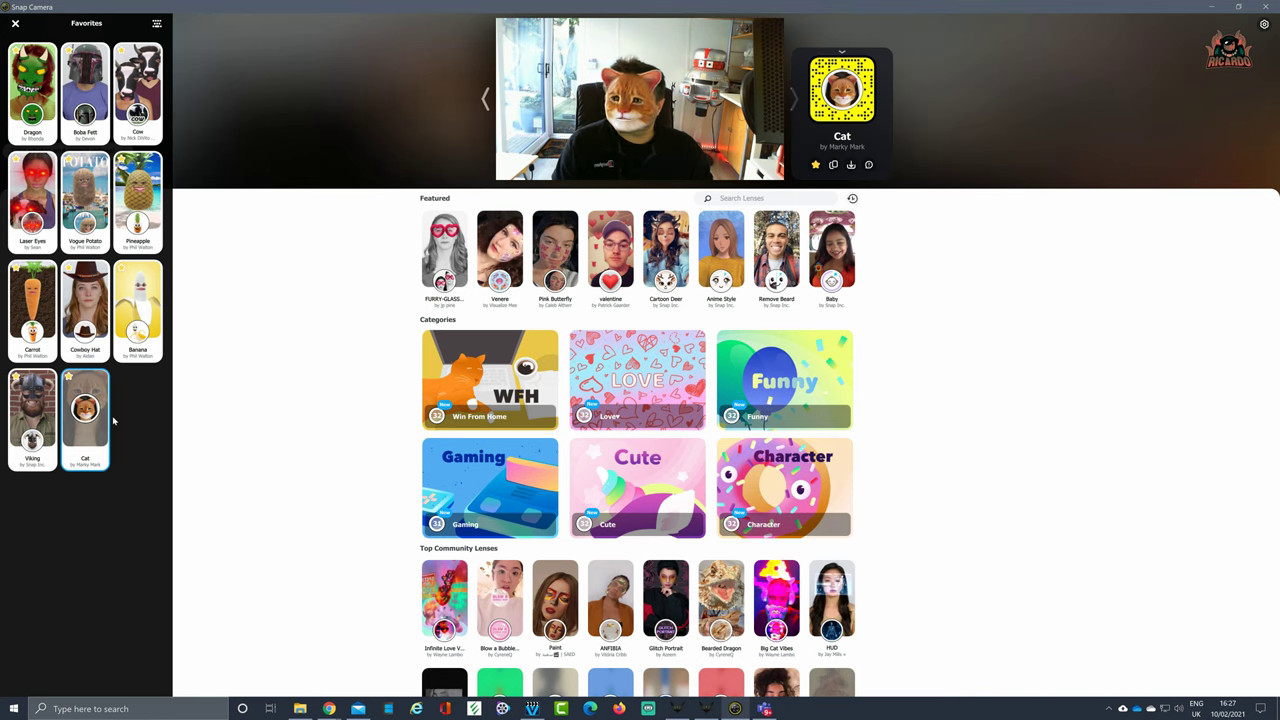
left_click(50, 424)
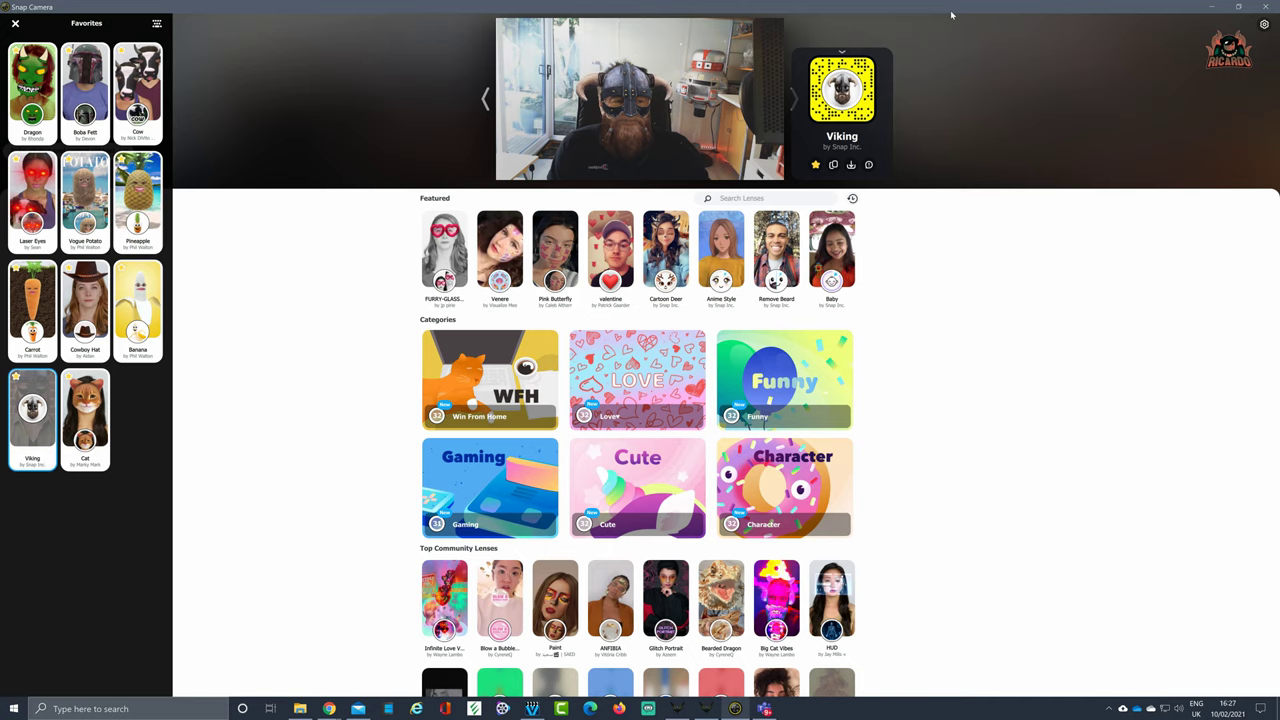
key("Escape")
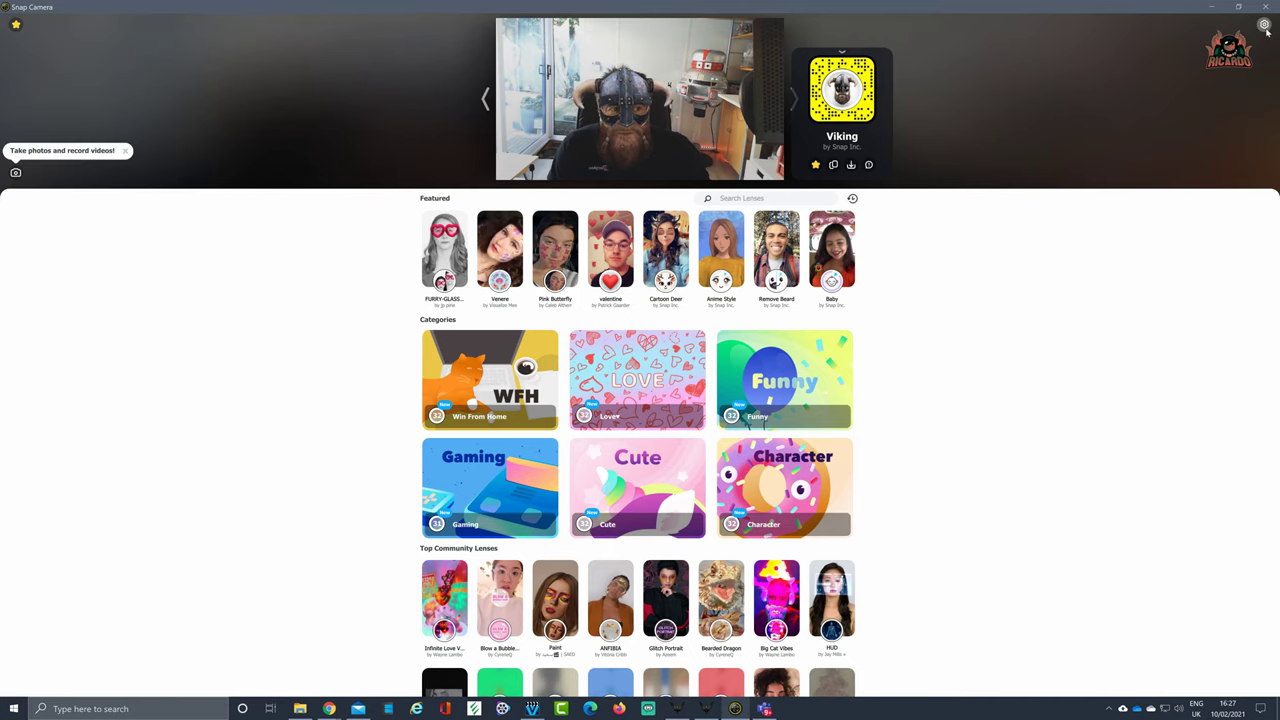
Choose the Microsoft LifeCam Cinema as the camera in the Snap Camera settings and return to the lenses.
left_click(1265, 28)
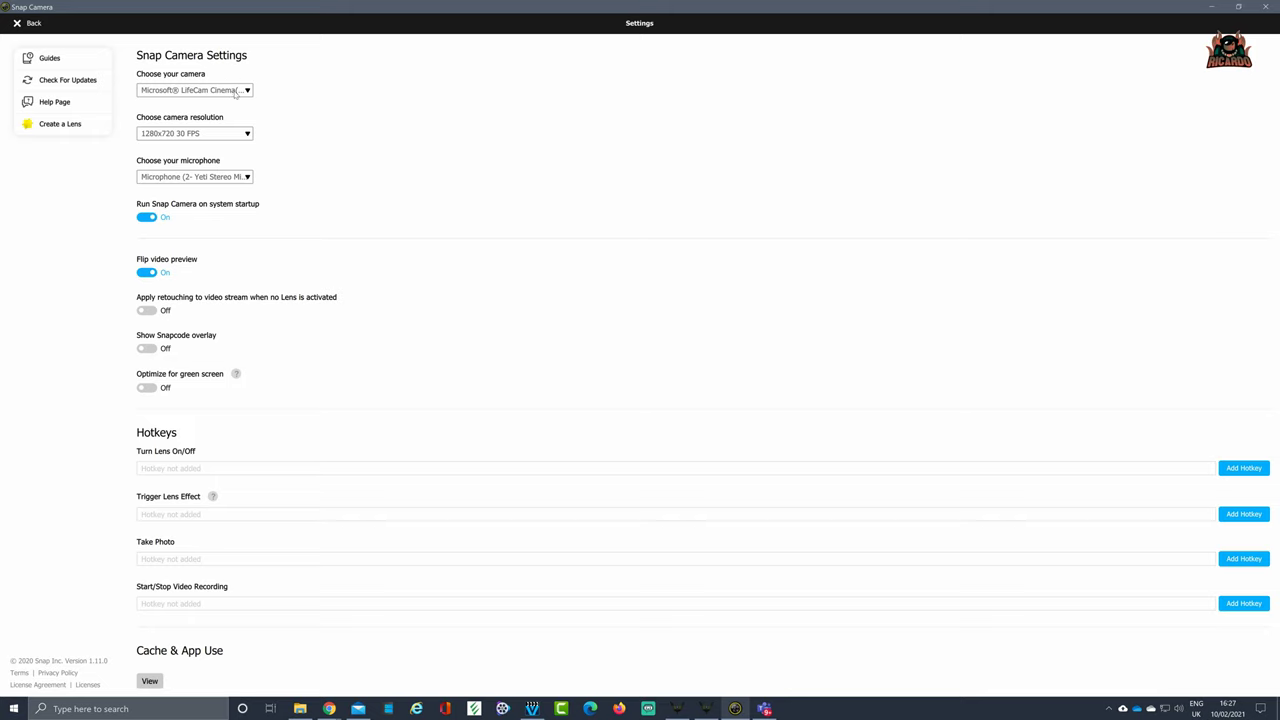
left_click(247, 91)
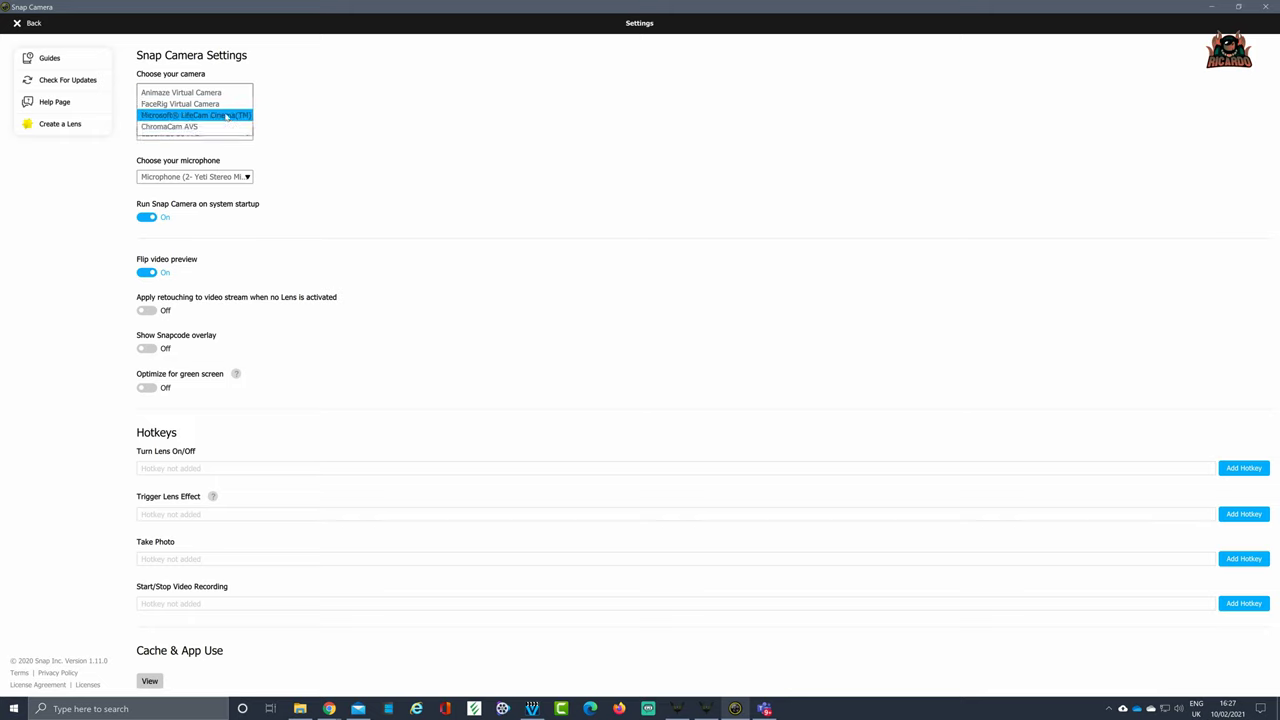
left_click(227, 116)
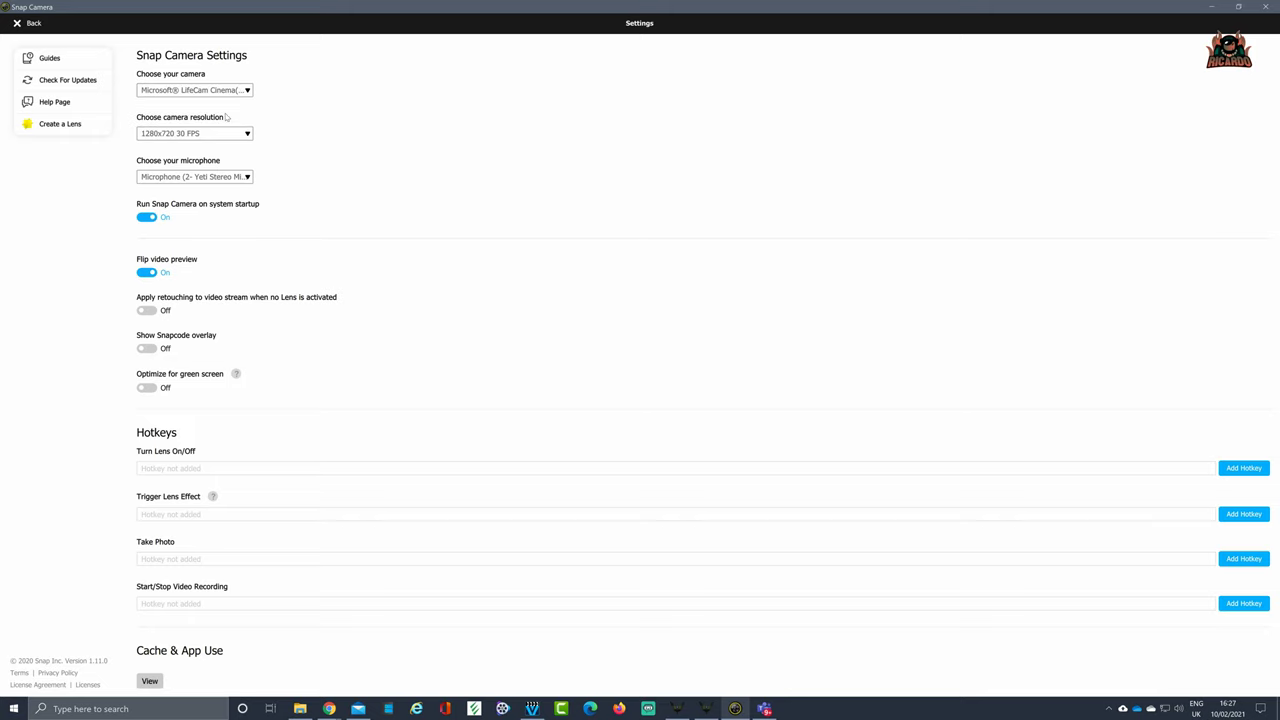
left_click(20, 24)
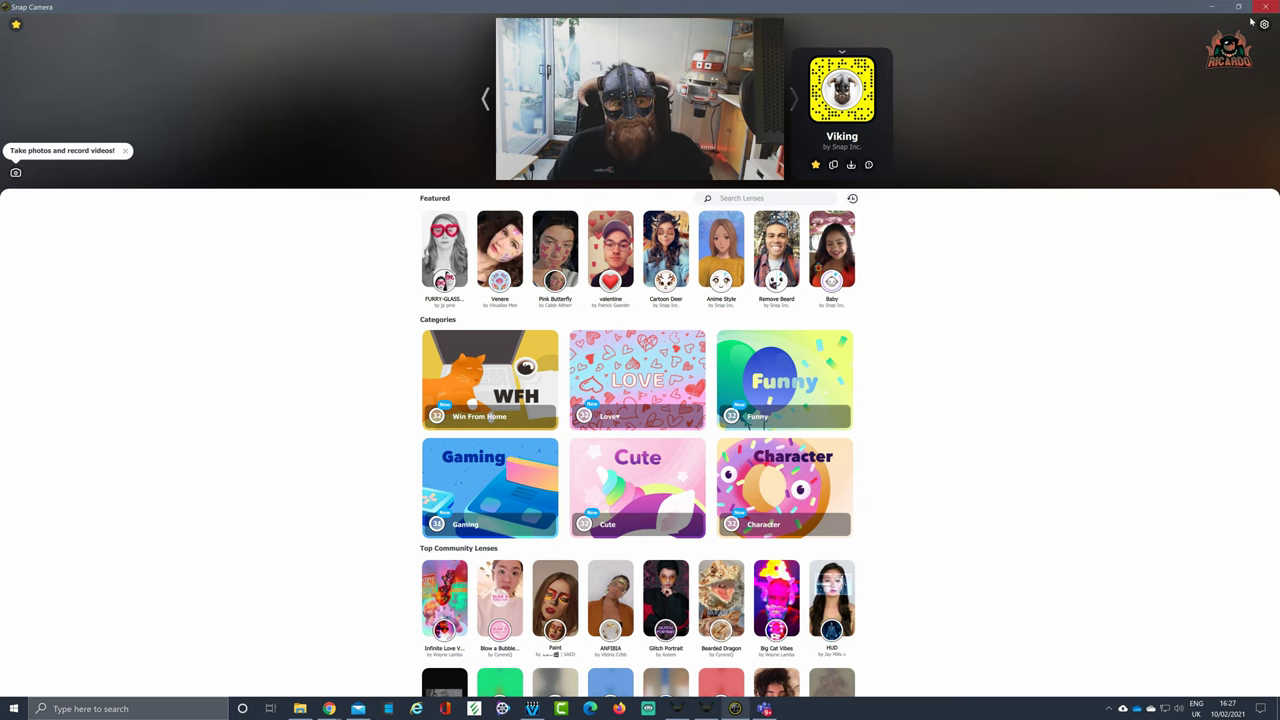
Minimize Snap Camera and switch to the Google Meet call in the browser.
left_click(1212, 8)
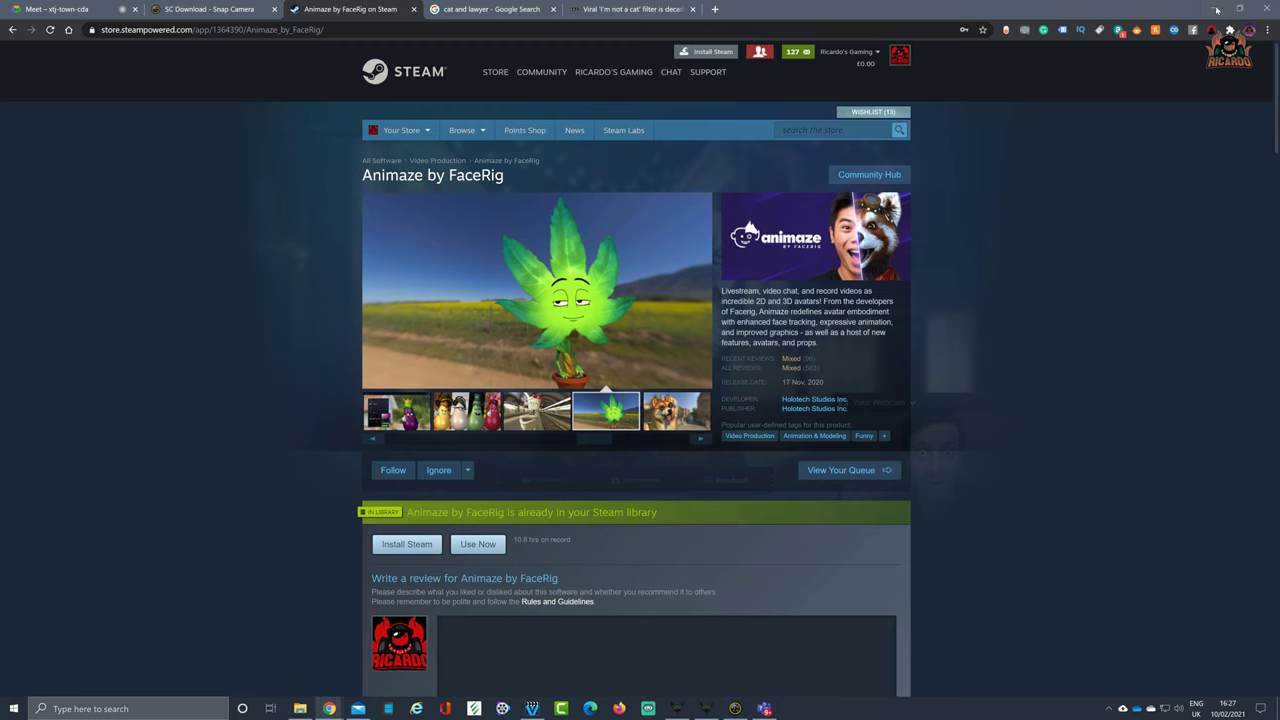
left_click(60, 9)
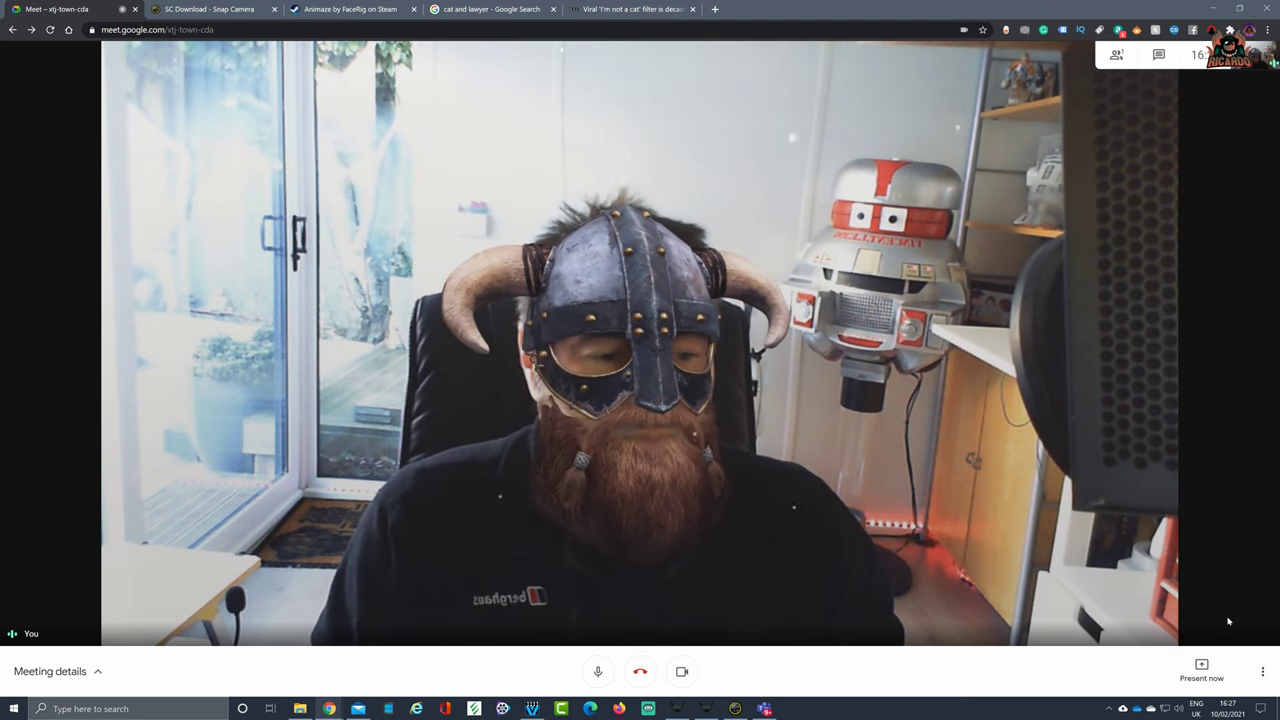
Set Snap Camera as the camera in the Google Meet video settings and close the settings.
left_click(1268, 677)
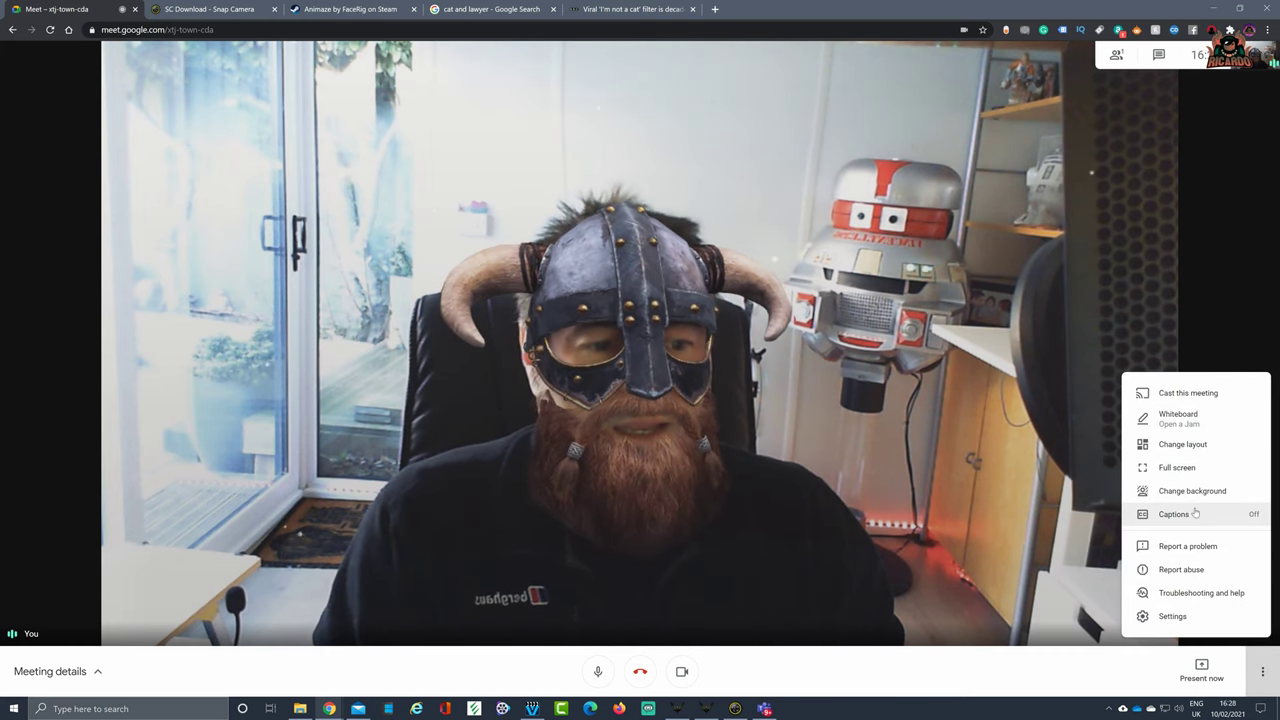
left_click(1195, 619)
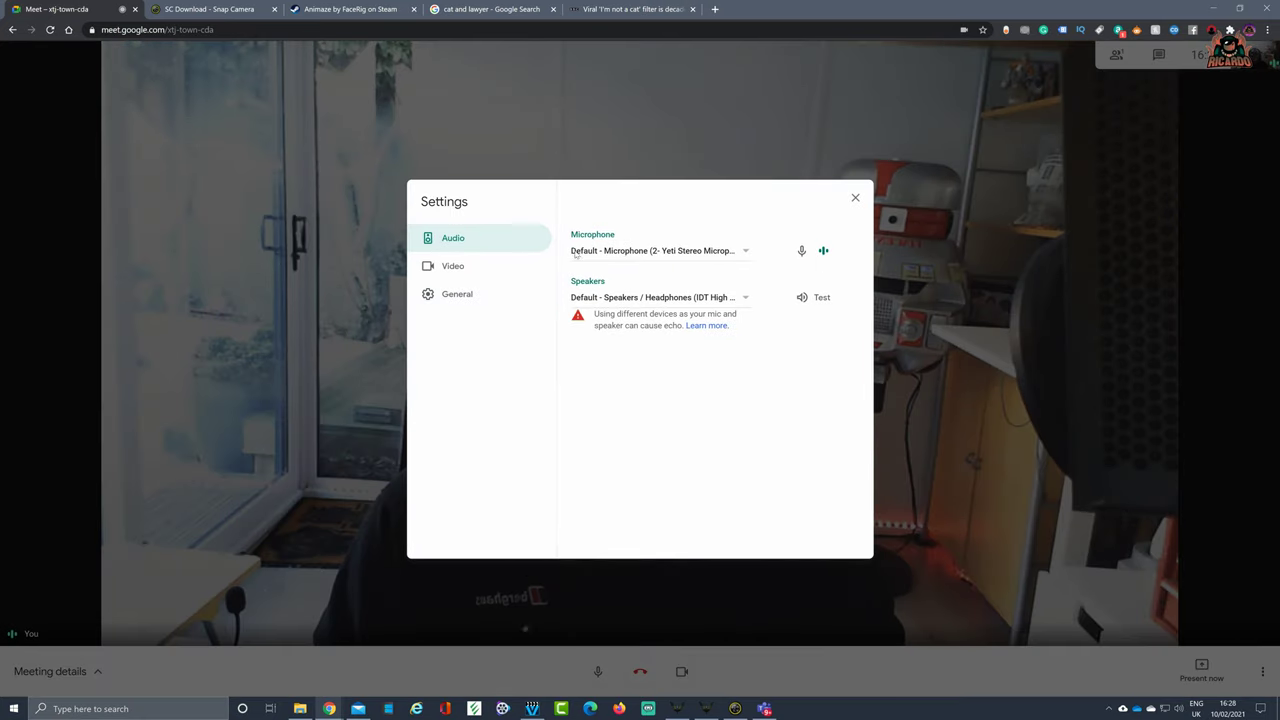
left_click(464, 270)
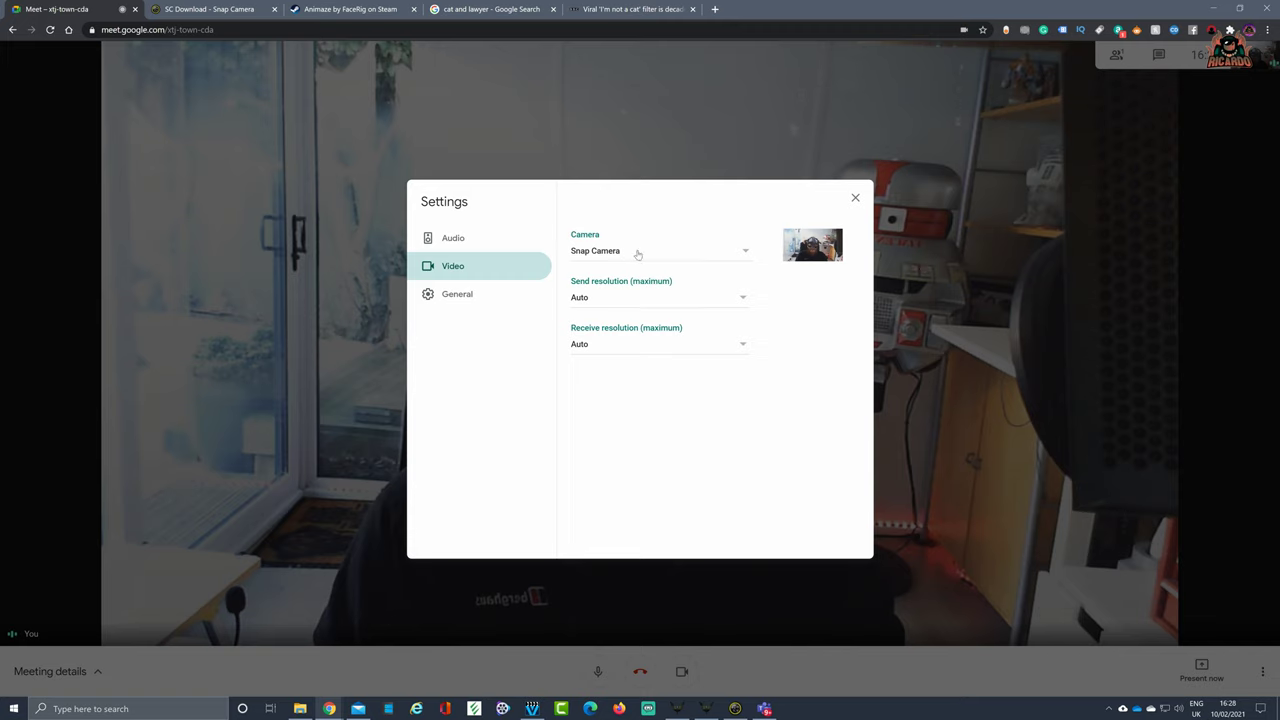
left_click(753, 256)
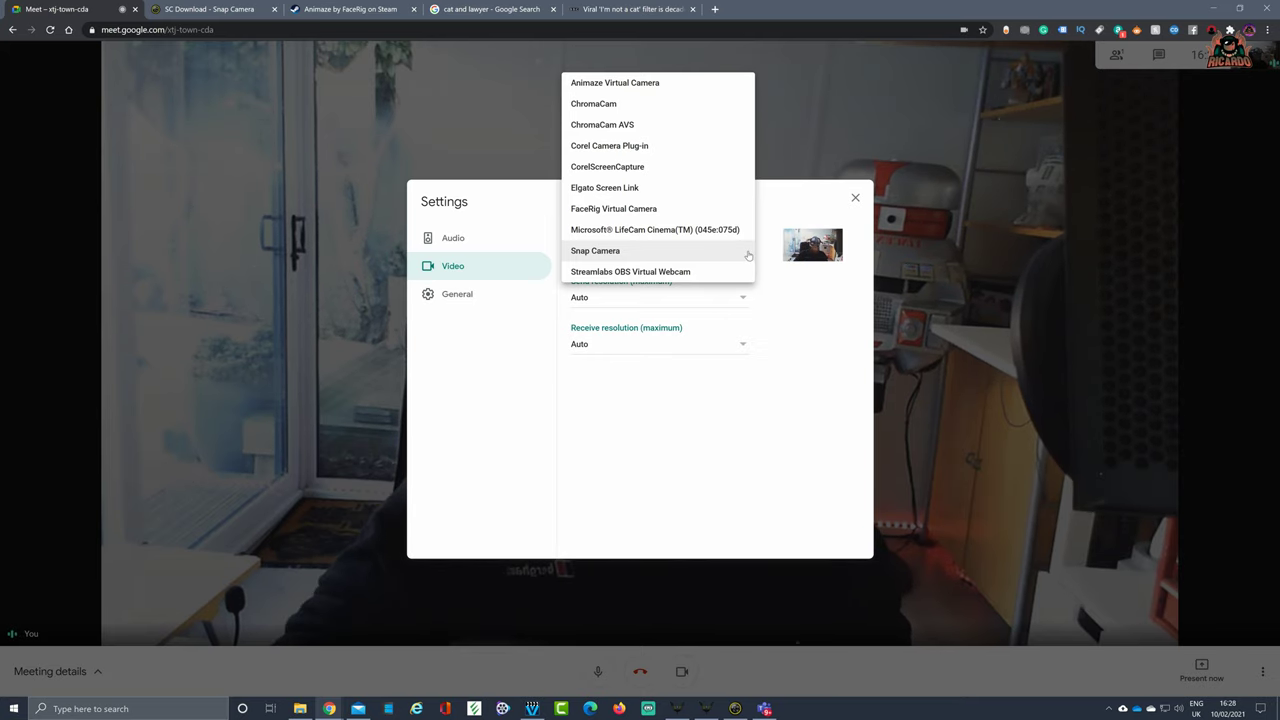
left_click(669, 254)
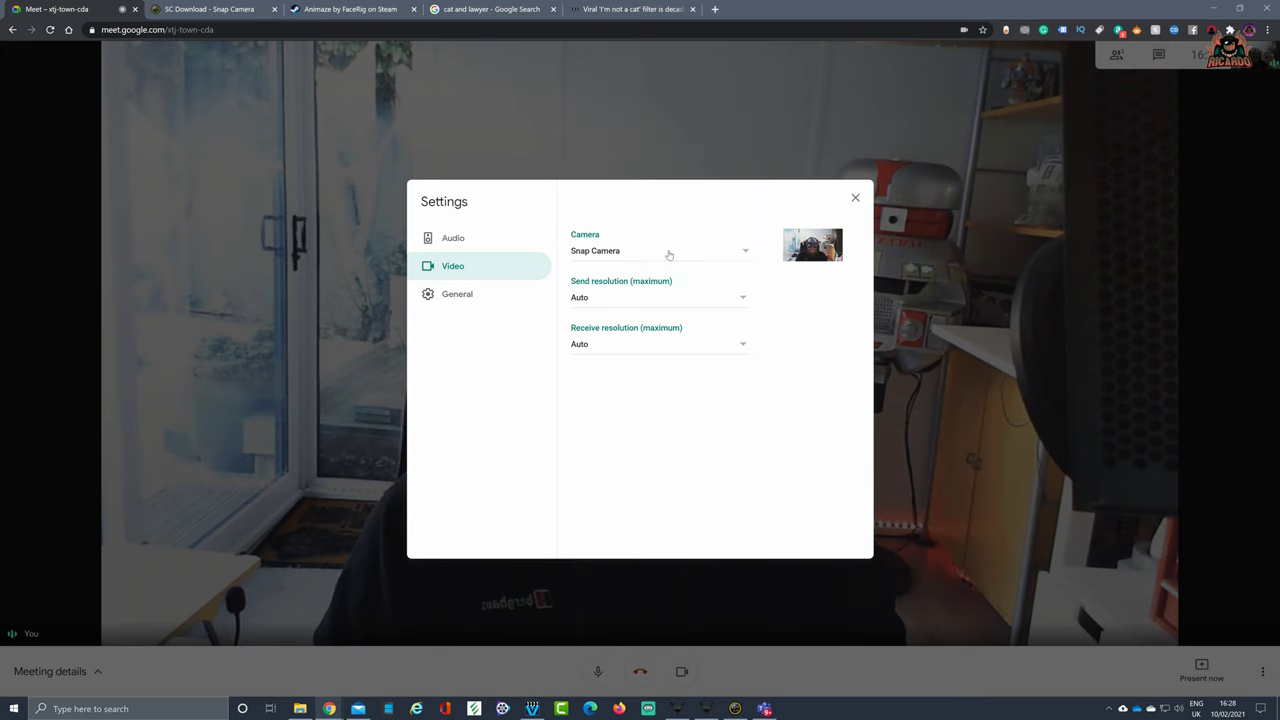
left_click(855, 199)
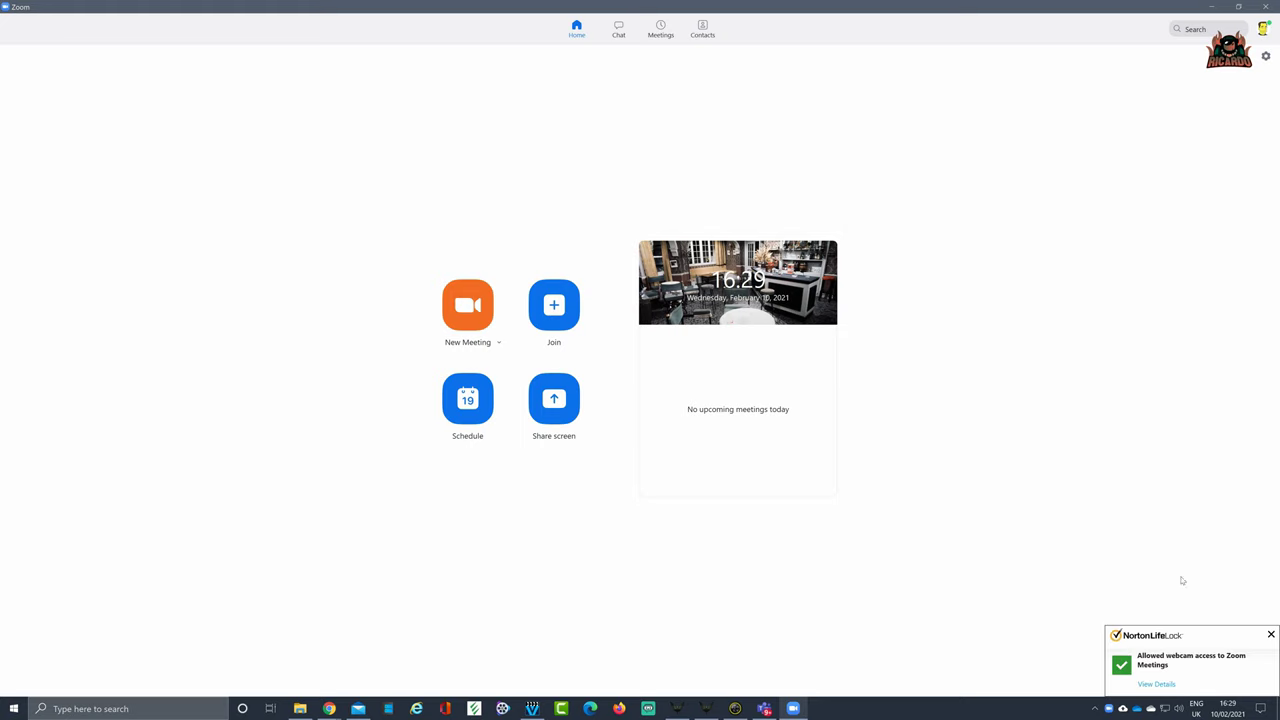
Switch to Zoom, dismiss the webcam access notice, and check the camera choices in a new meeting.
left_click(1270, 635)
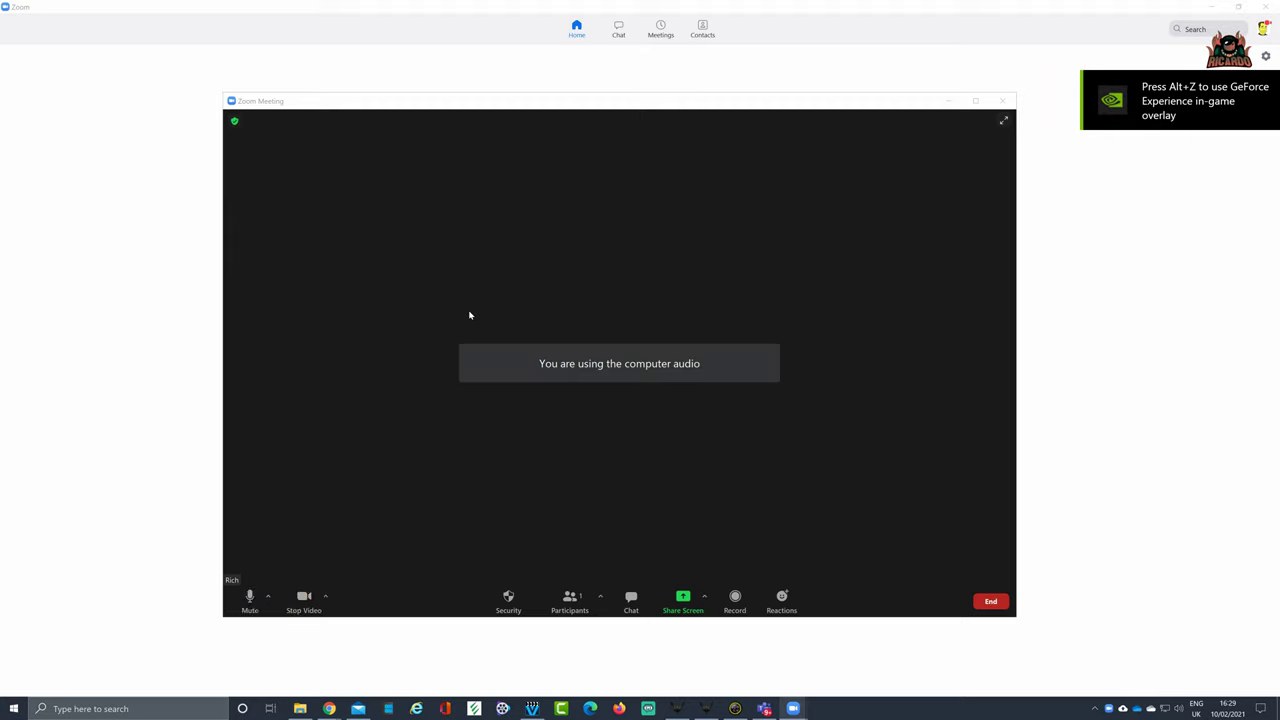
left_click(326, 597)
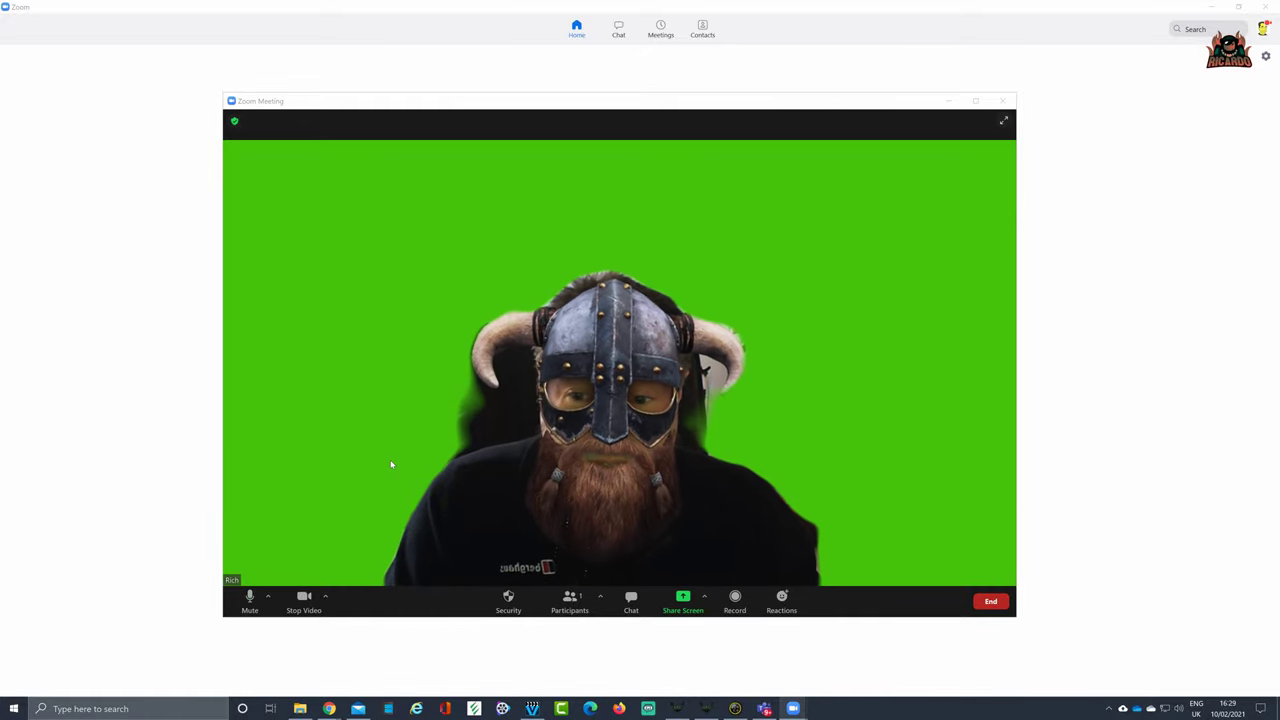
left_click(325, 597)
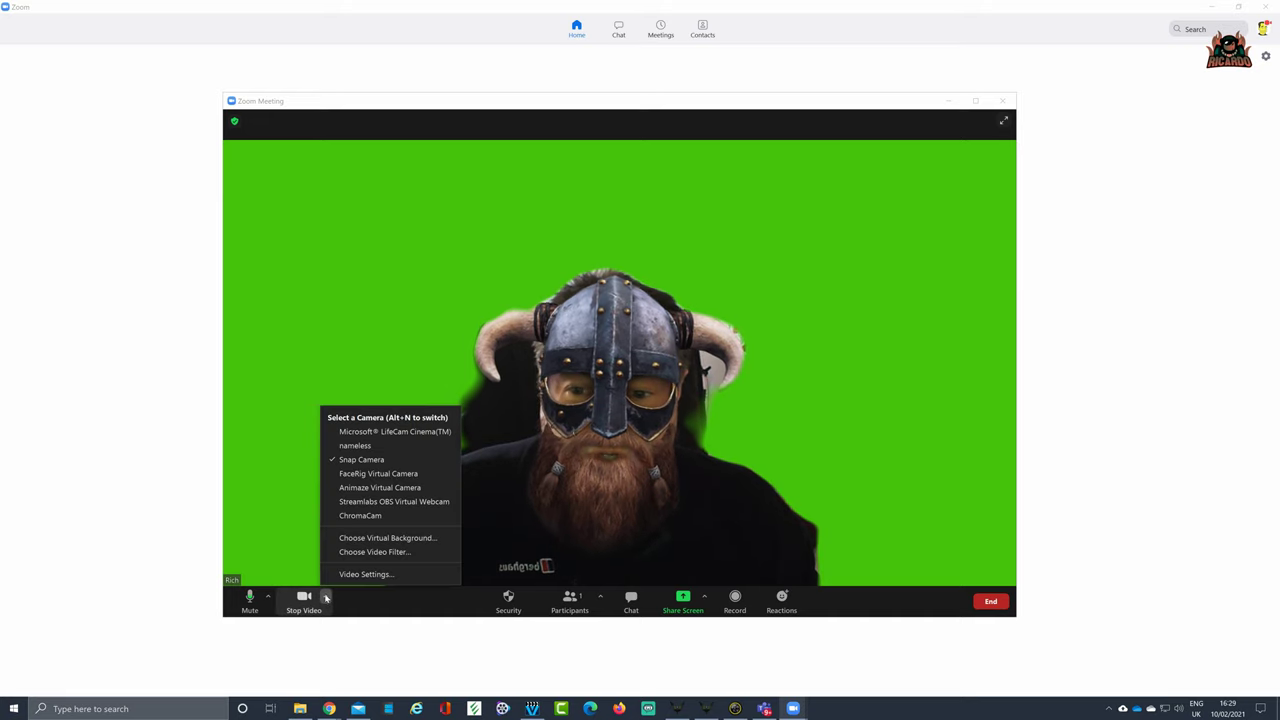
In Zoom's virtual background settings, turn off video mirroring and try the C3PO, X-wing, 1986 weather map and black backgrounds.
left_click(377, 540)
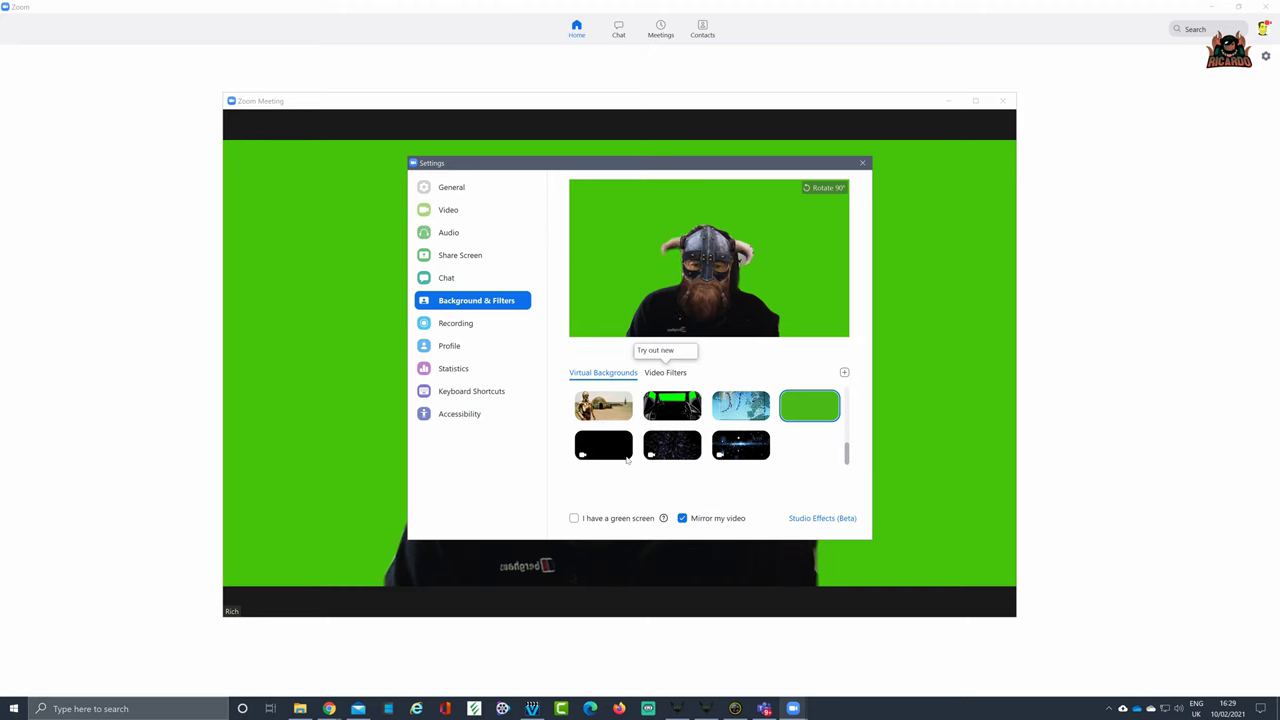
left_click(682, 518)
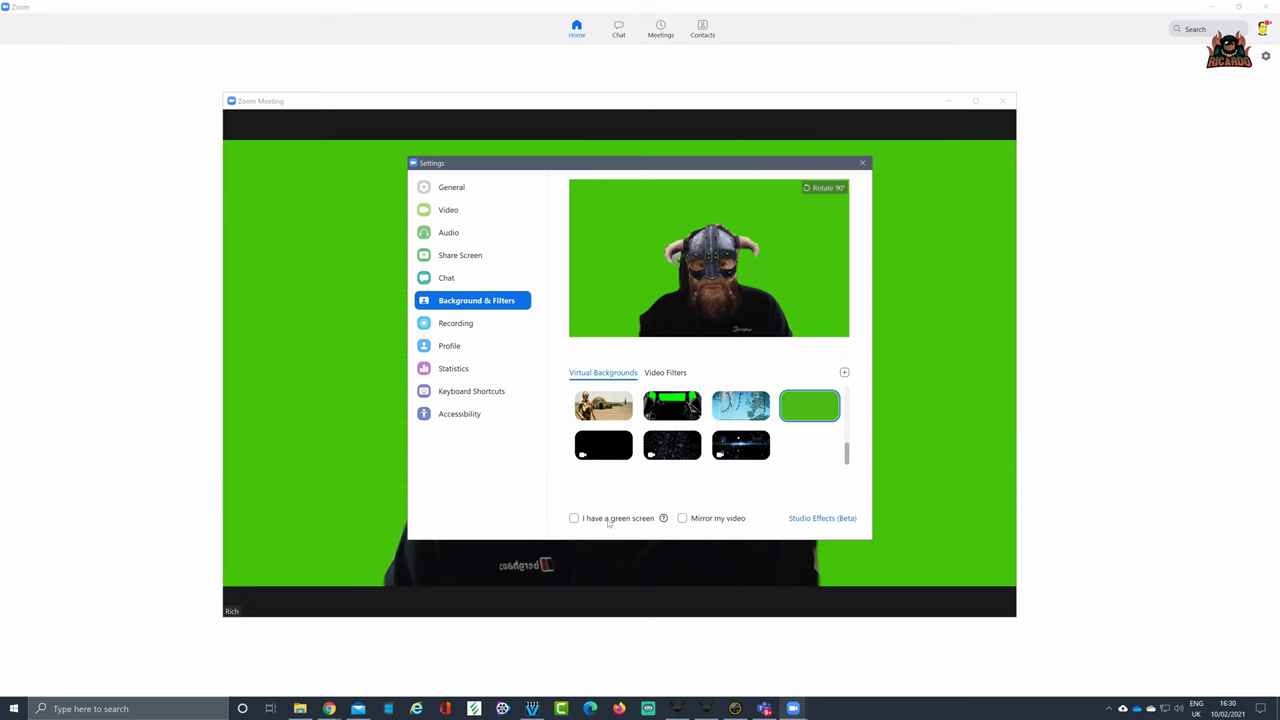
left_click(609, 406)
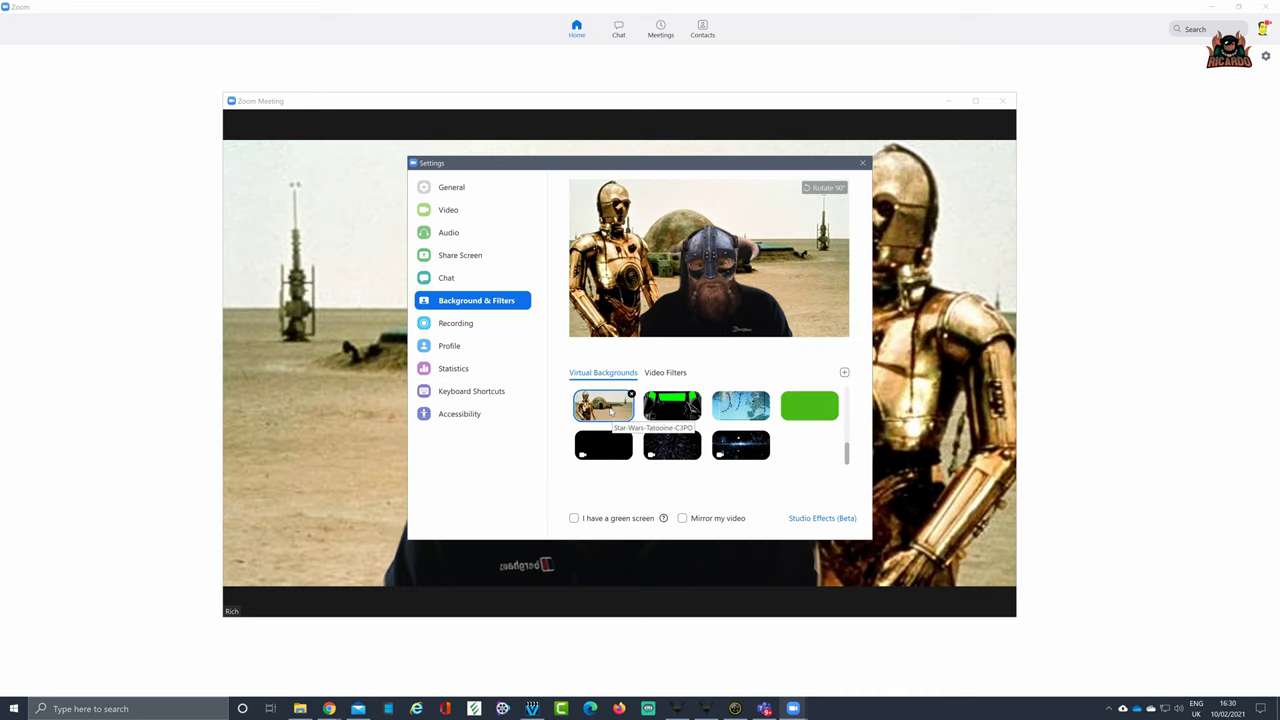
left_click(672, 405)
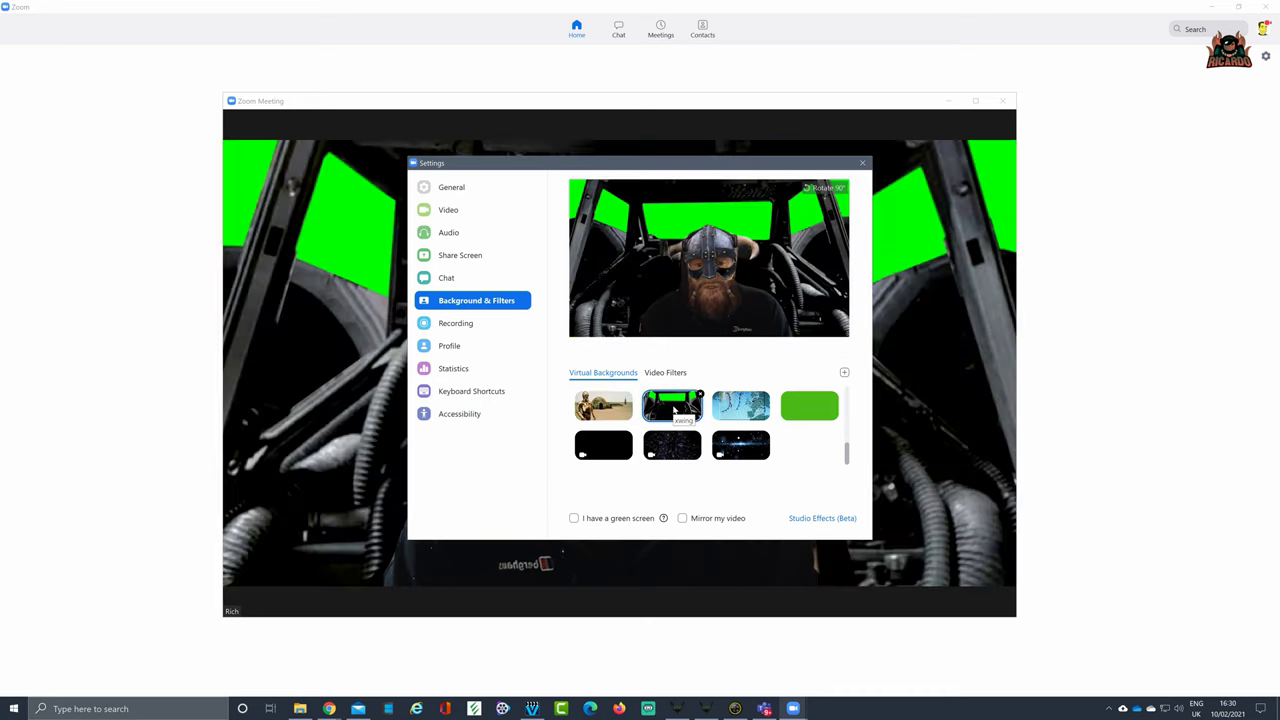
left_click(740, 410)
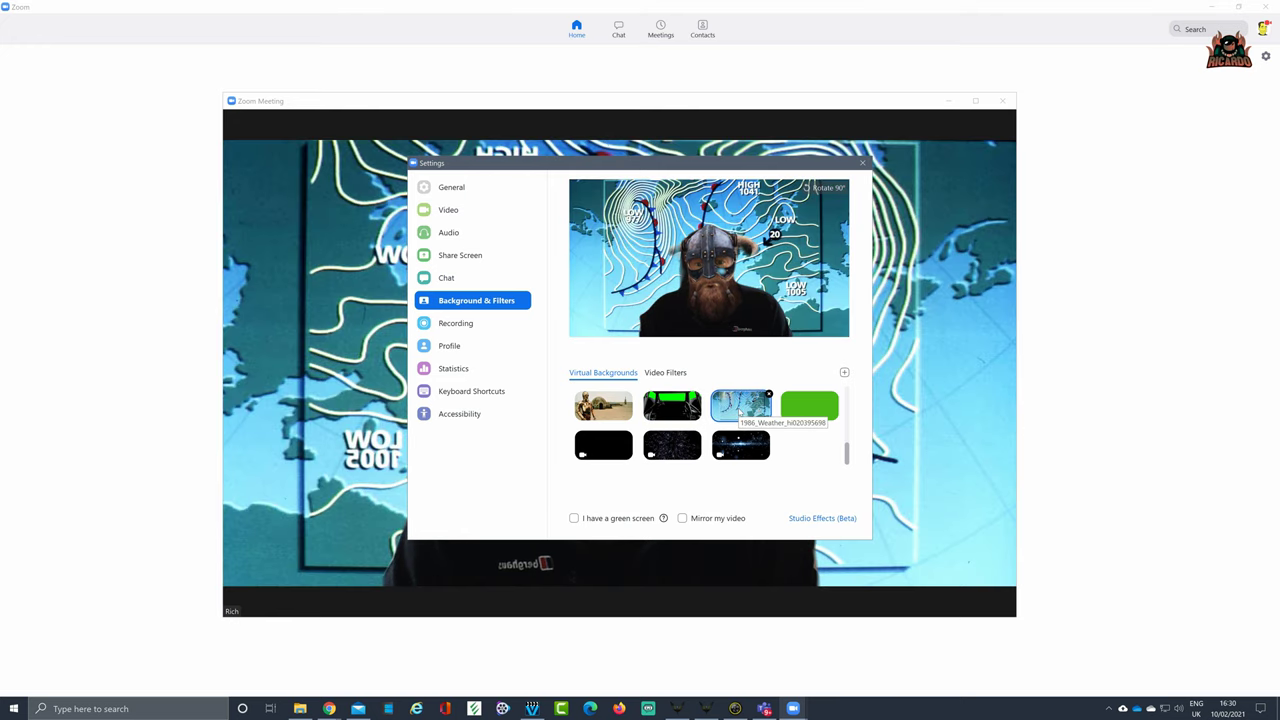
left_click(616, 452)
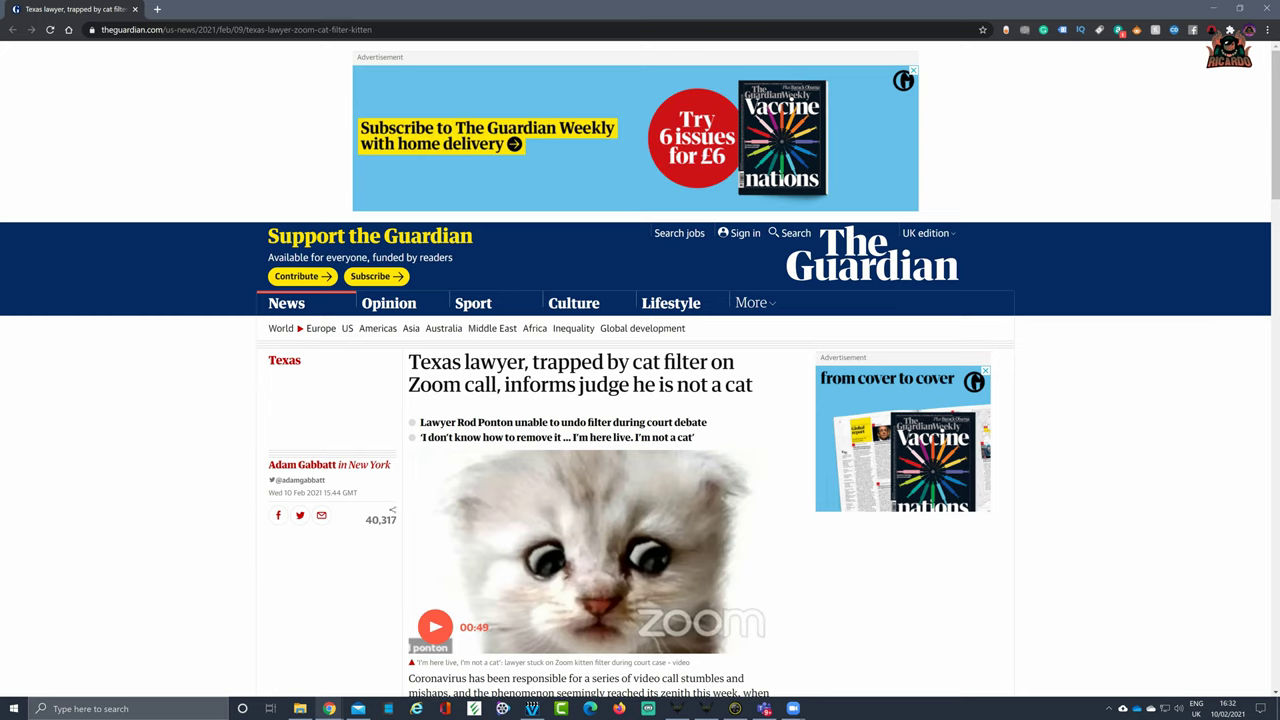
Read the Guardian article about the Texas lawyer trapped by a cat filter and return to the Zoom meeting.
scroll(547, 387, "down", 2)
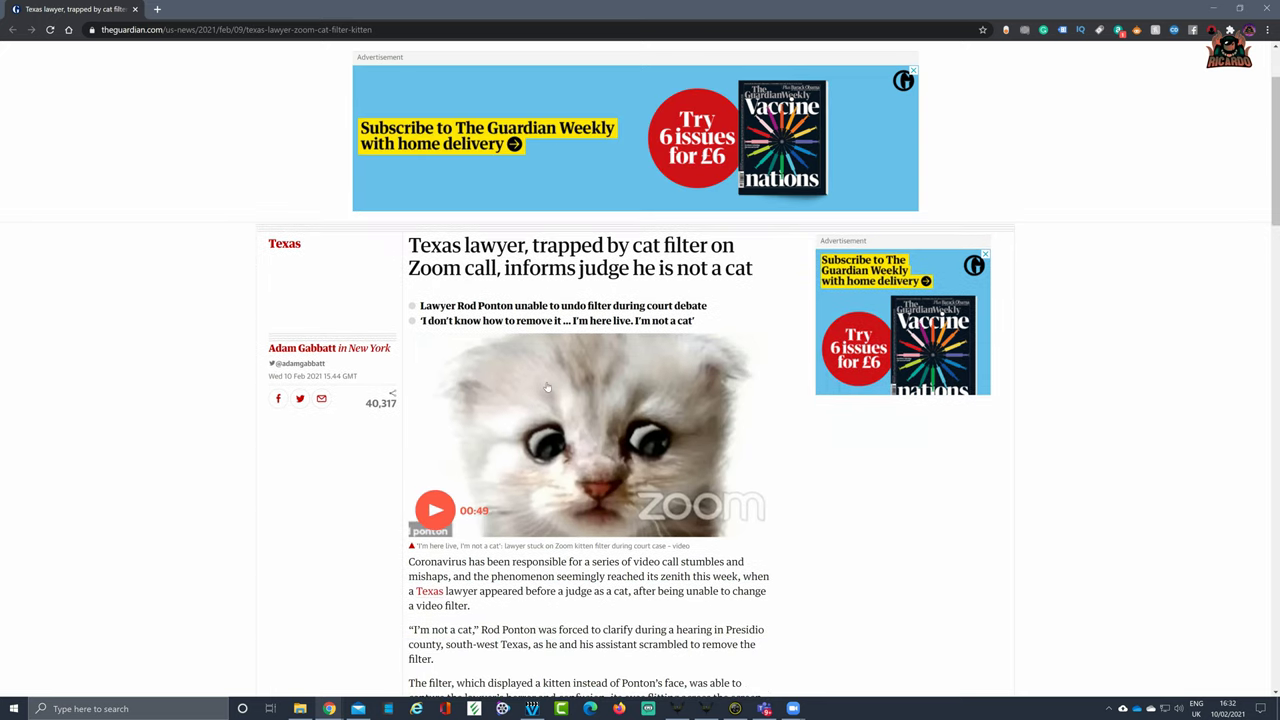
scroll(547, 387, "down", 4)
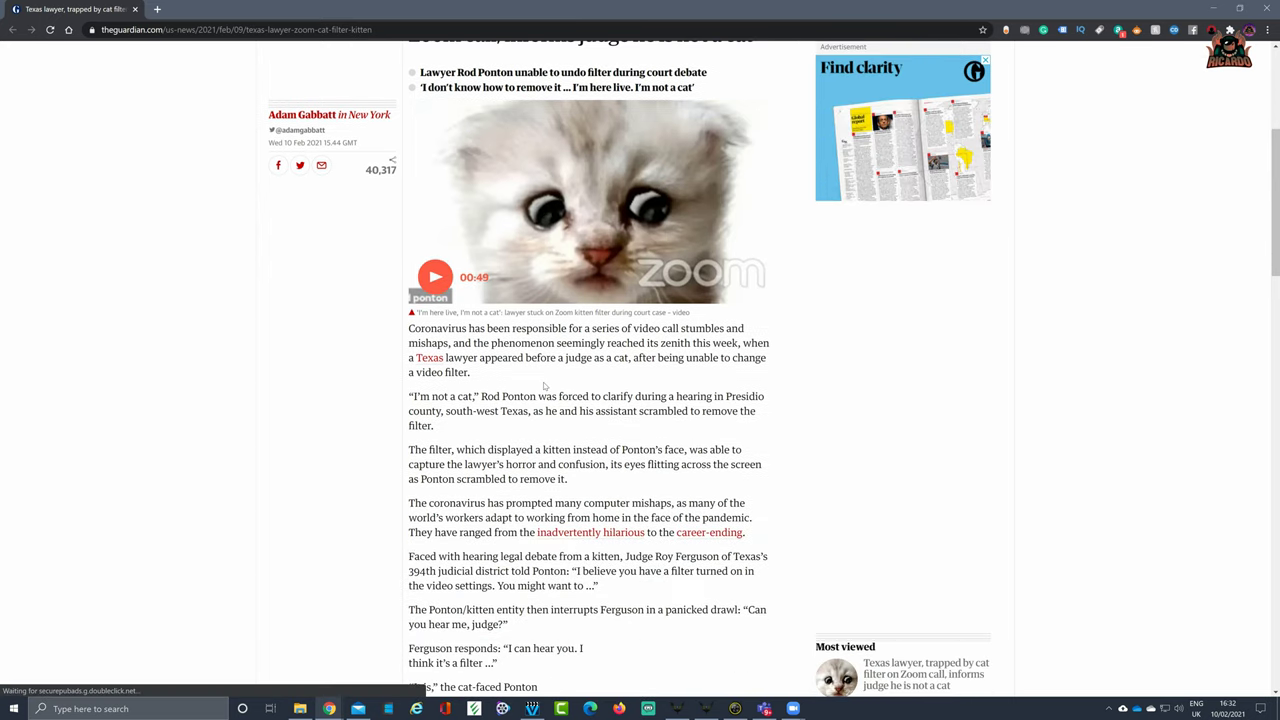
scroll(545, 386, "down", 1)
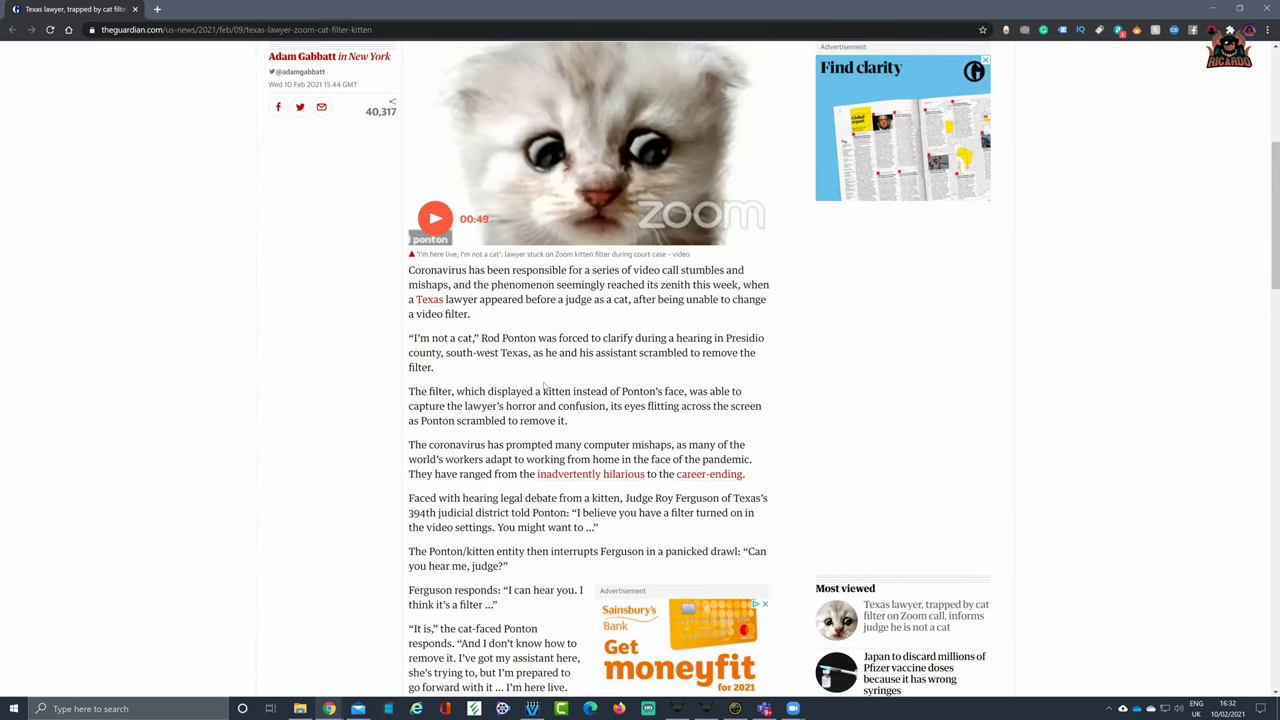
scroll(600, 370, "down", 2)
scroll(664, 344, "up", 4)
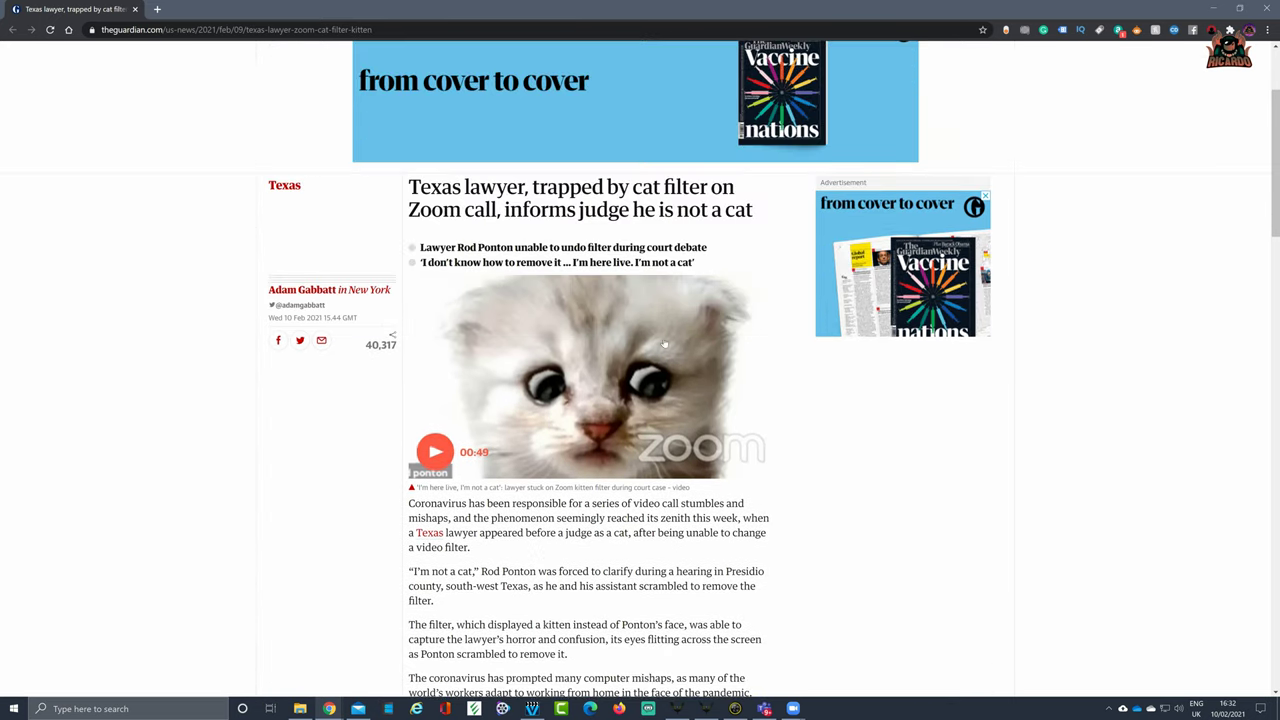
left_click(1209, 10)
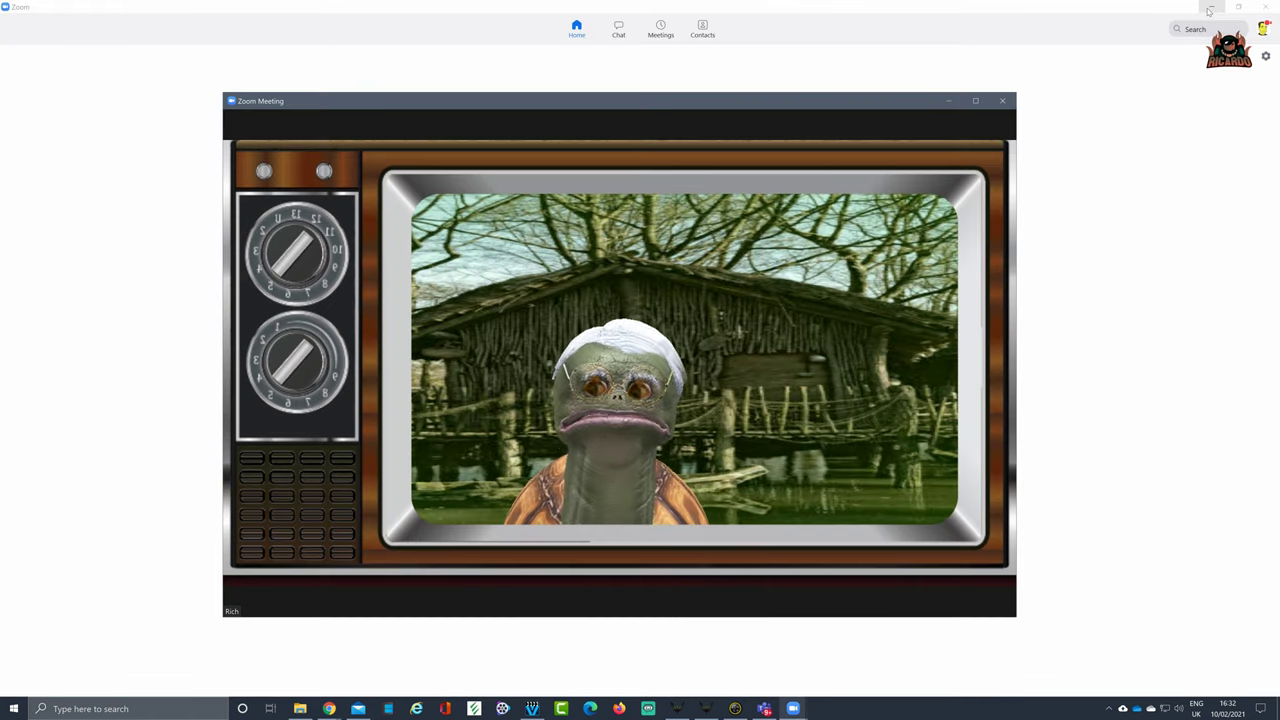
Choose the Microsoft LifeCam Cinema as the camera in the Zoom meeting.
mouse_move(310, 600)
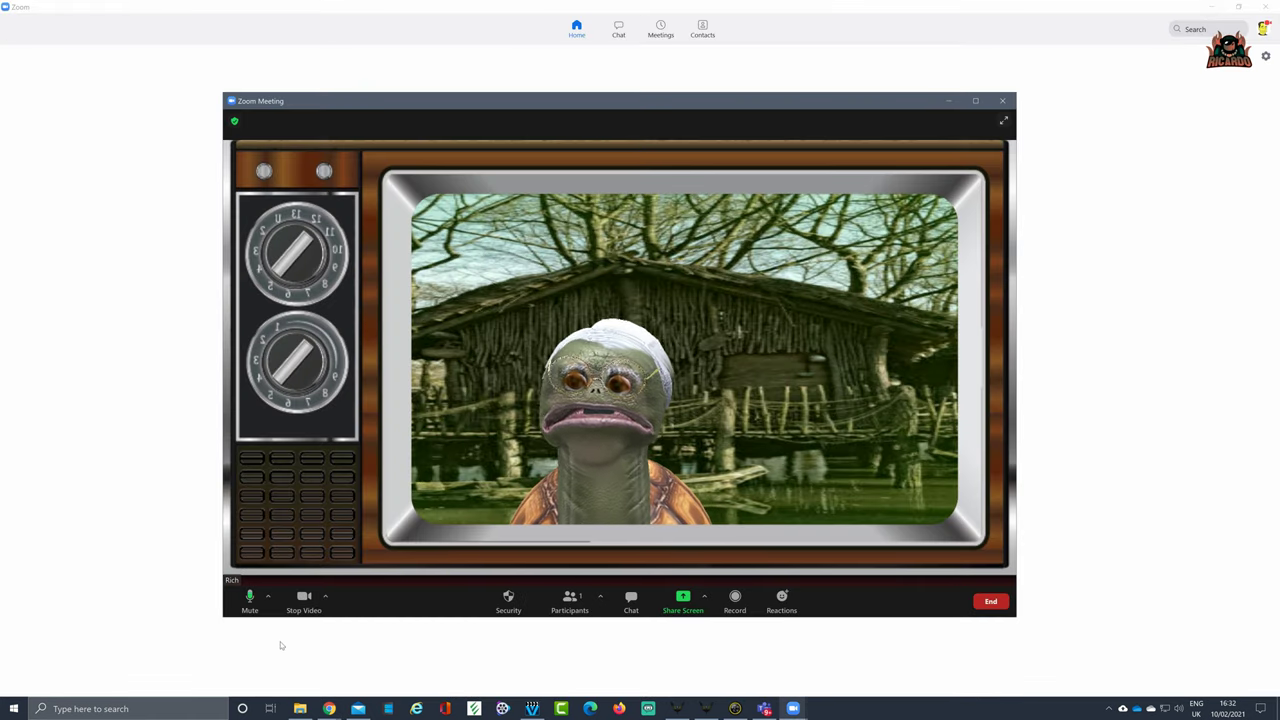
left_click(325, 596)
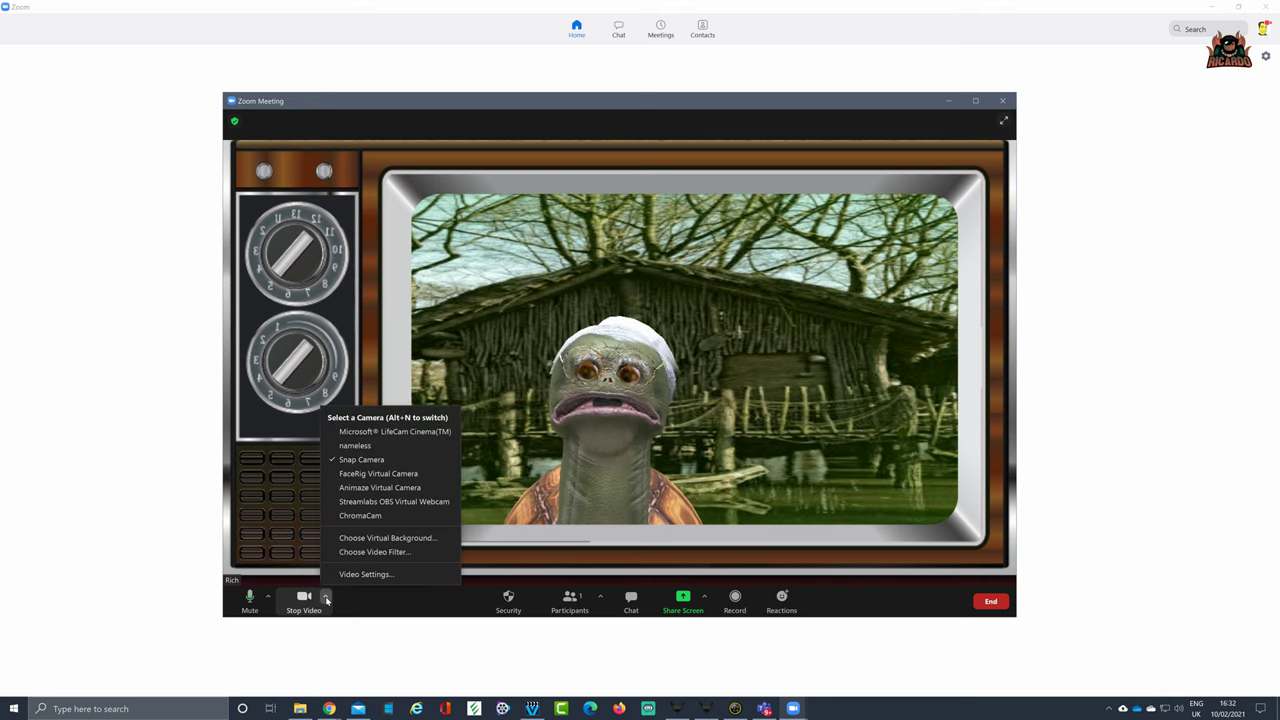
left_click(393, 432)
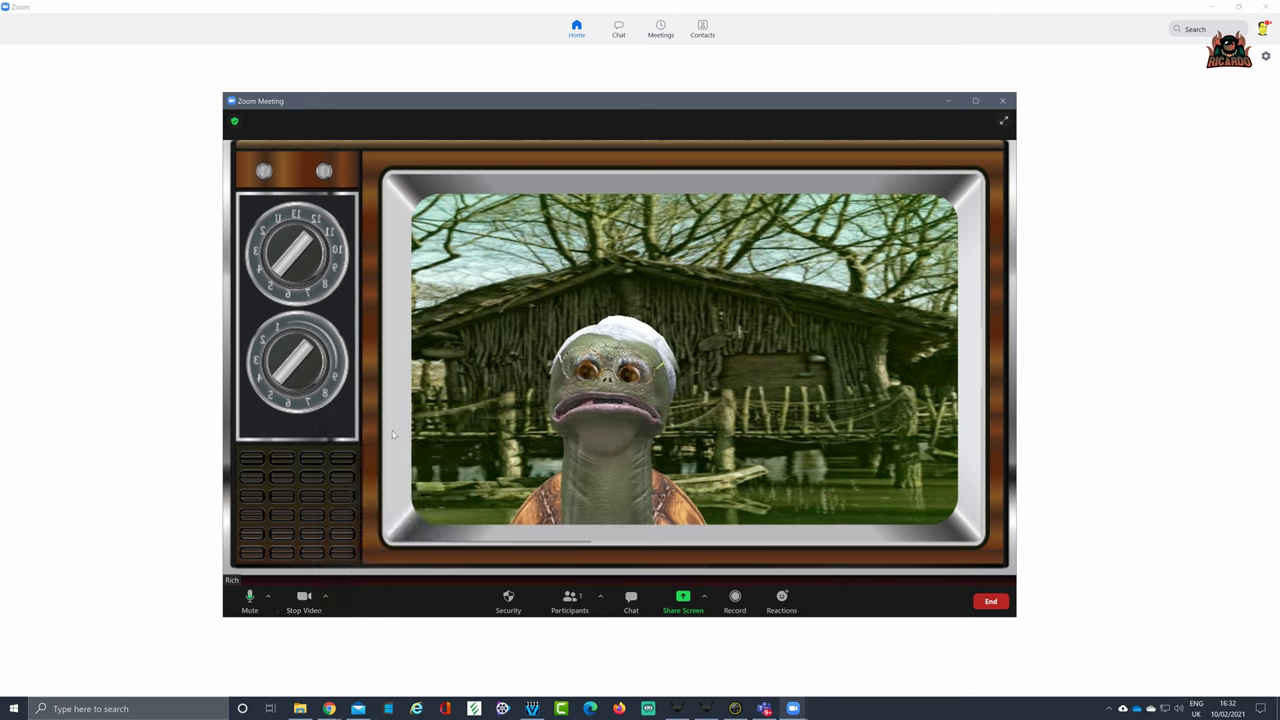
Switch to Snap Camera, go through the camera choice in its settings, and close the program.
left_click(735, 708)
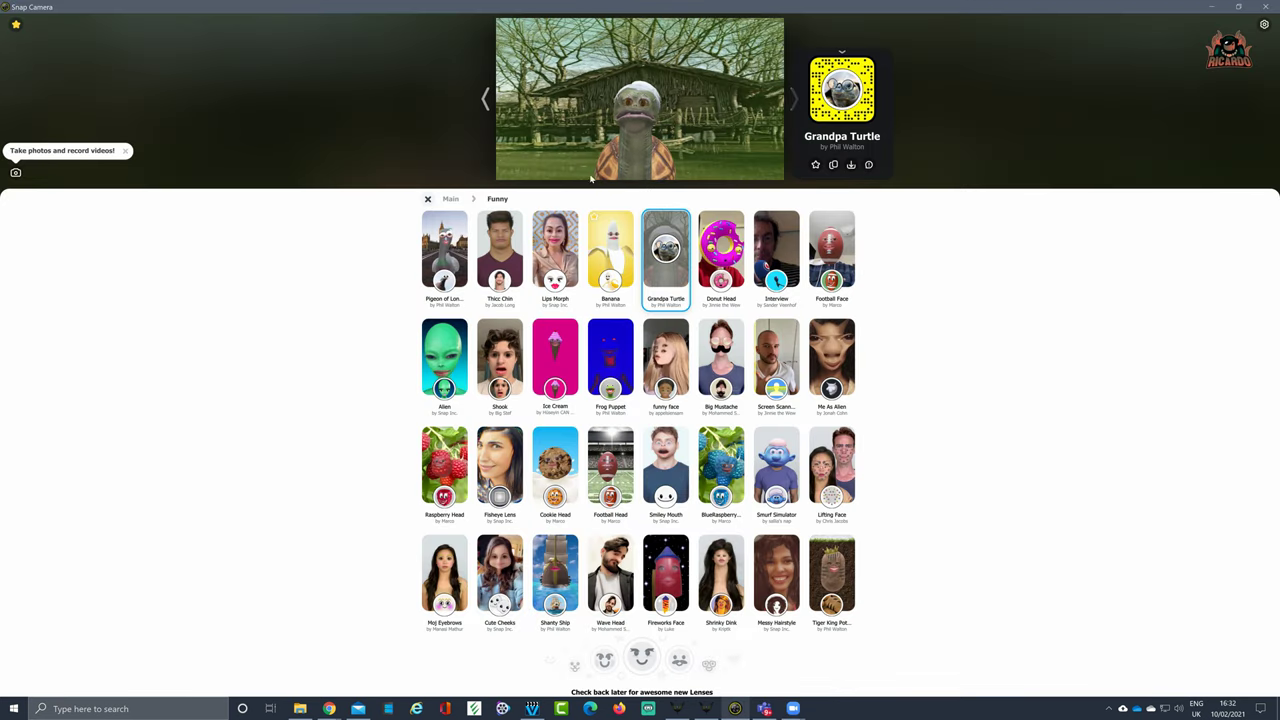
left_click(1264, 25)
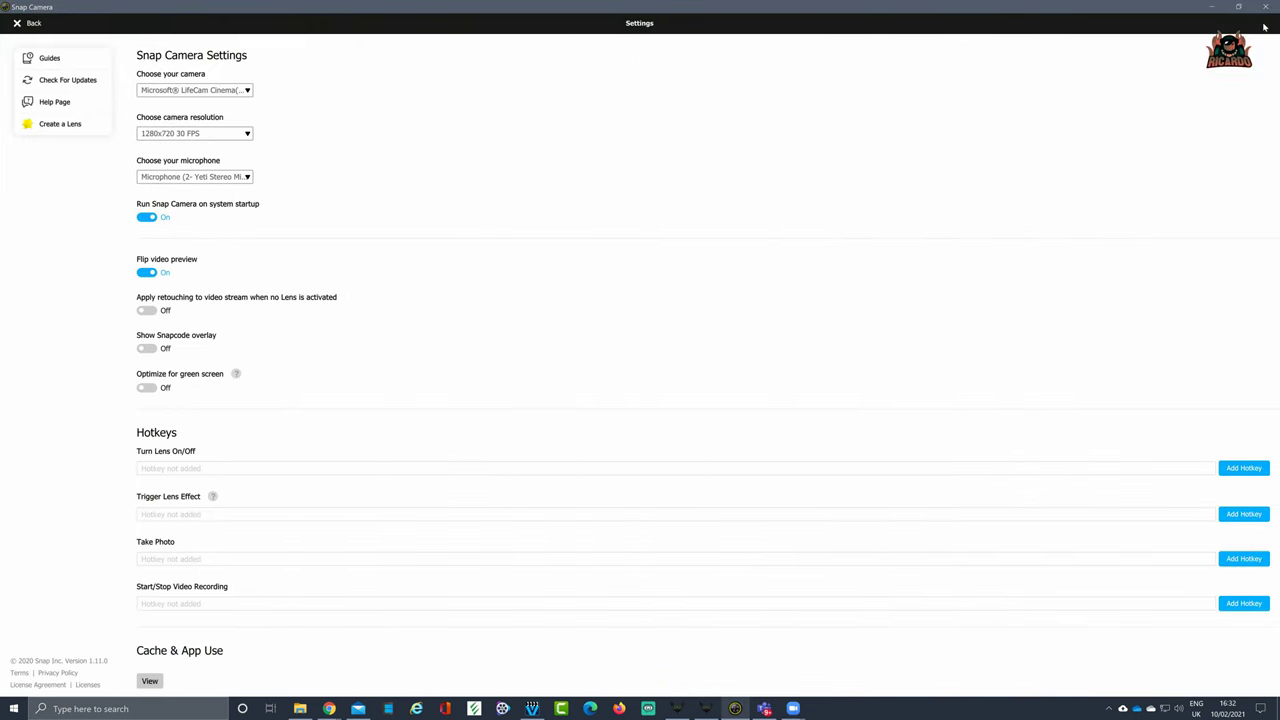
left_click(229, 90)
left_click(216, 116)
left_click(1263, 8)
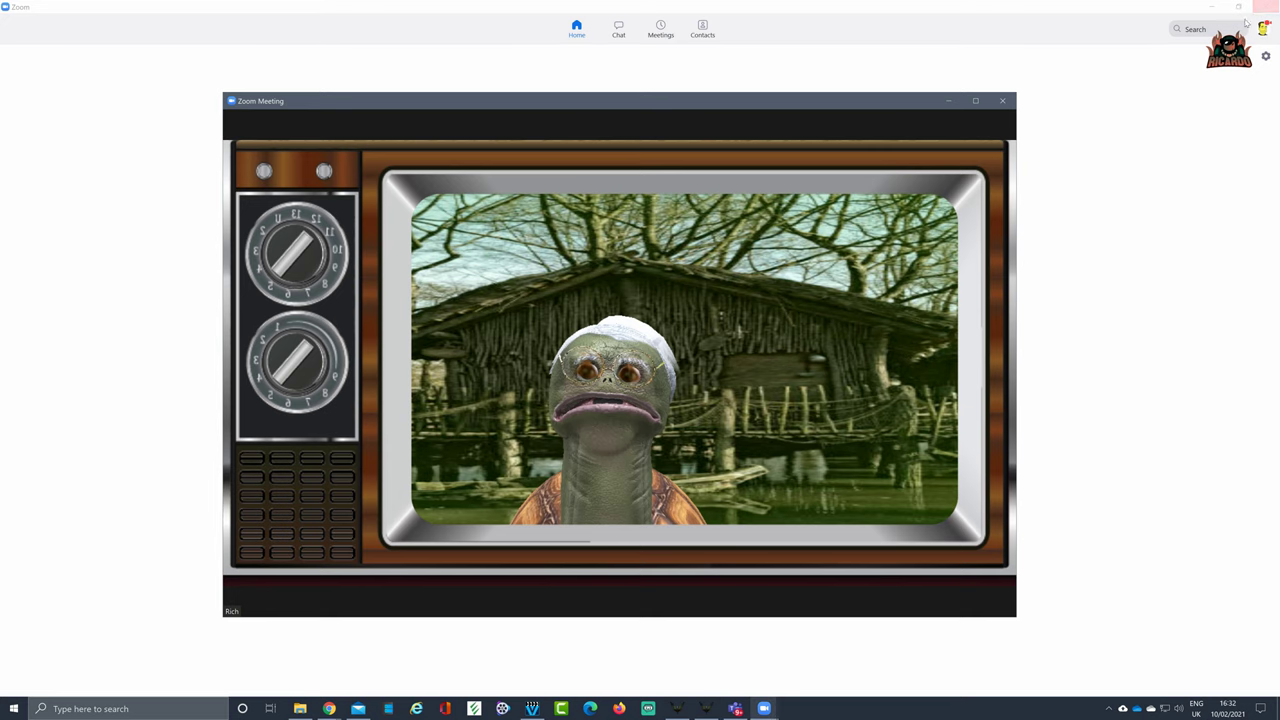
Review the Zoom meeting's camera choices, bring the meeting window back to the front, and stop the video.
mouse_move(813, 602)
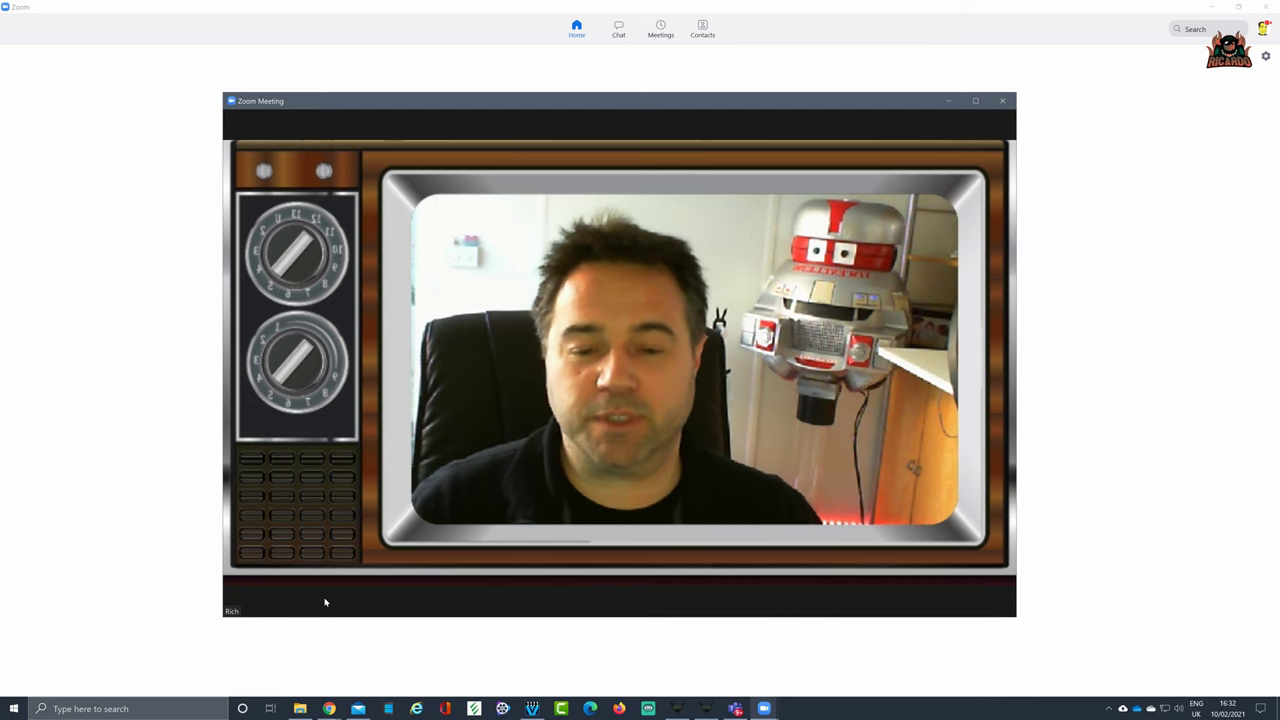
mouse_move(336, 603)
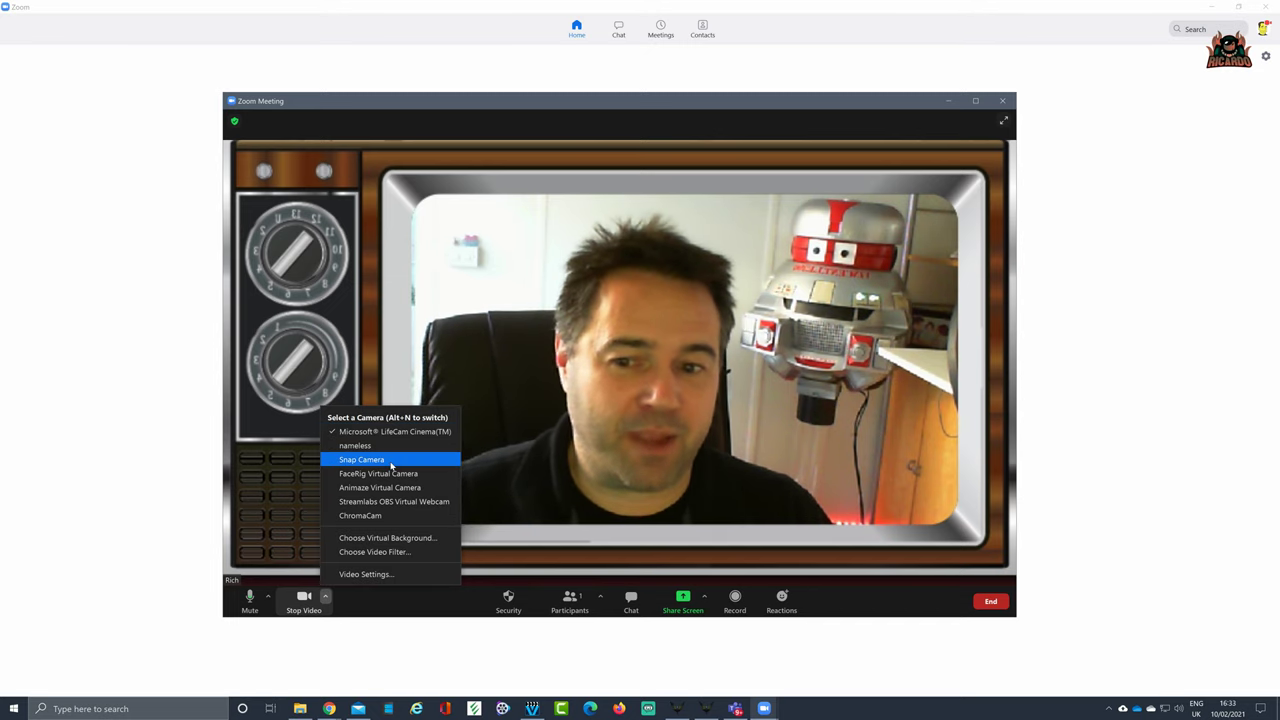
left_click(352, 649)
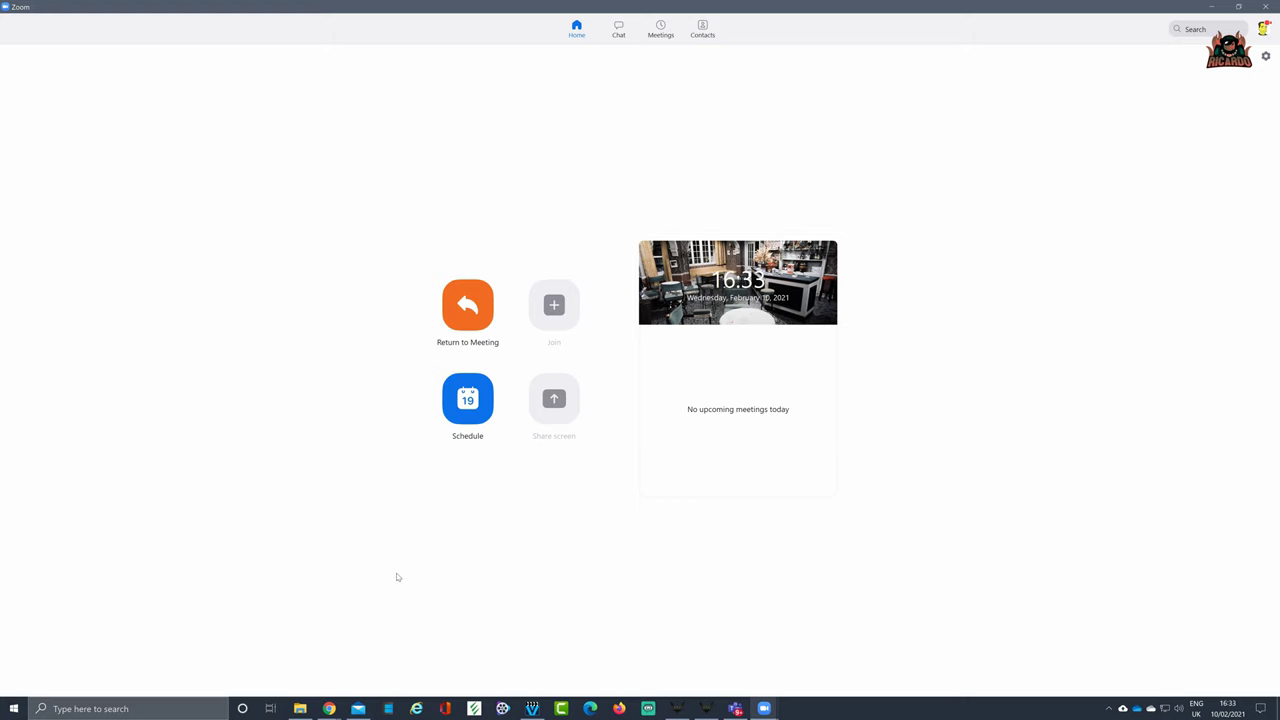
mouse_move(764, 708)
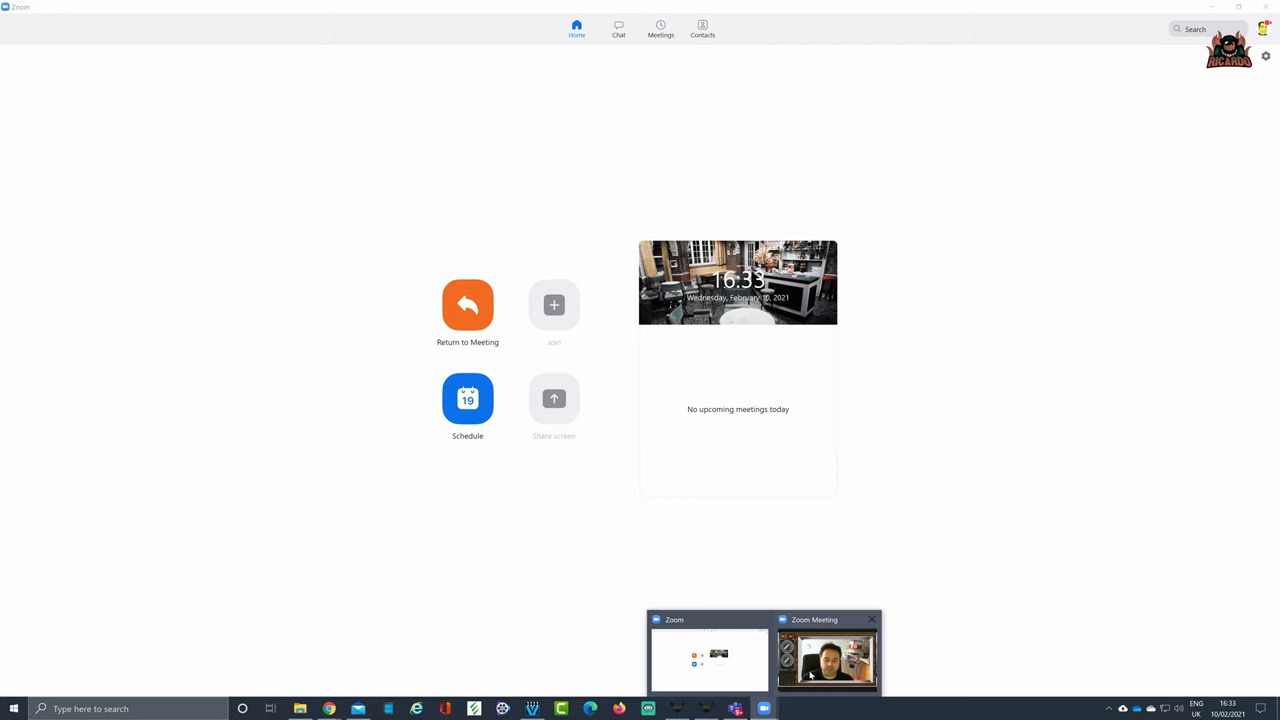
left_click(754, 644)
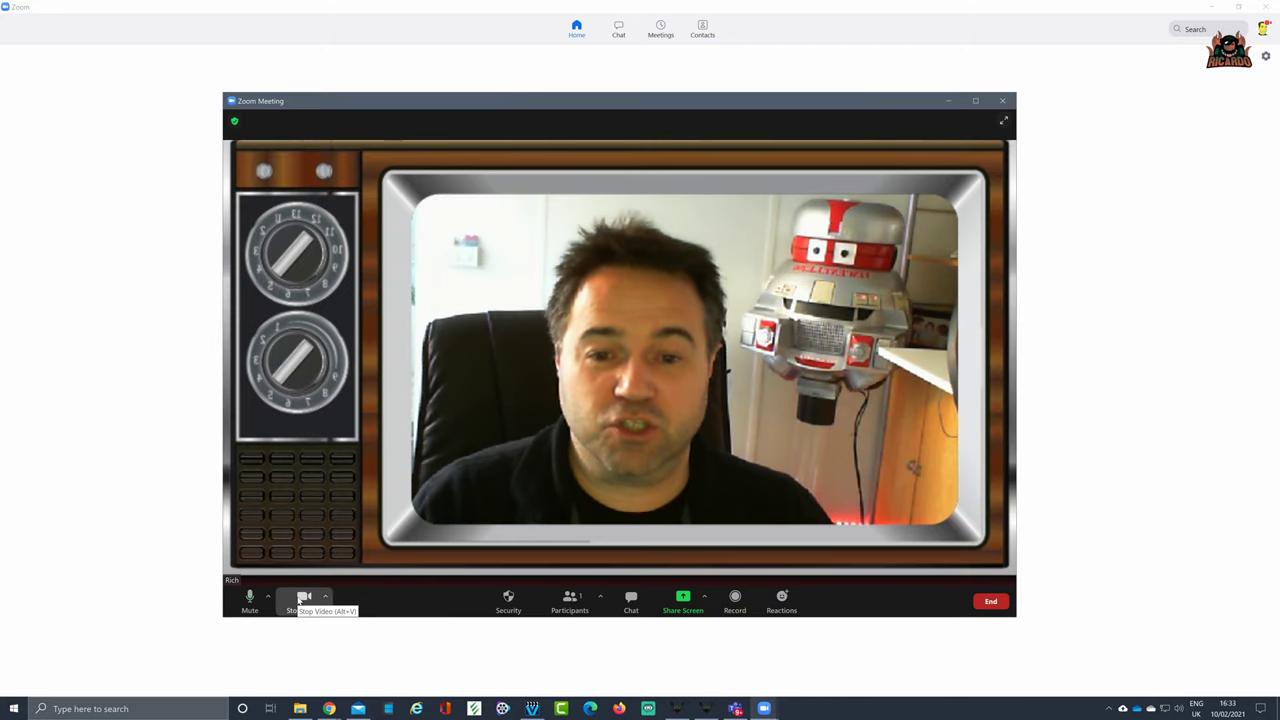
left_click(304, 598)
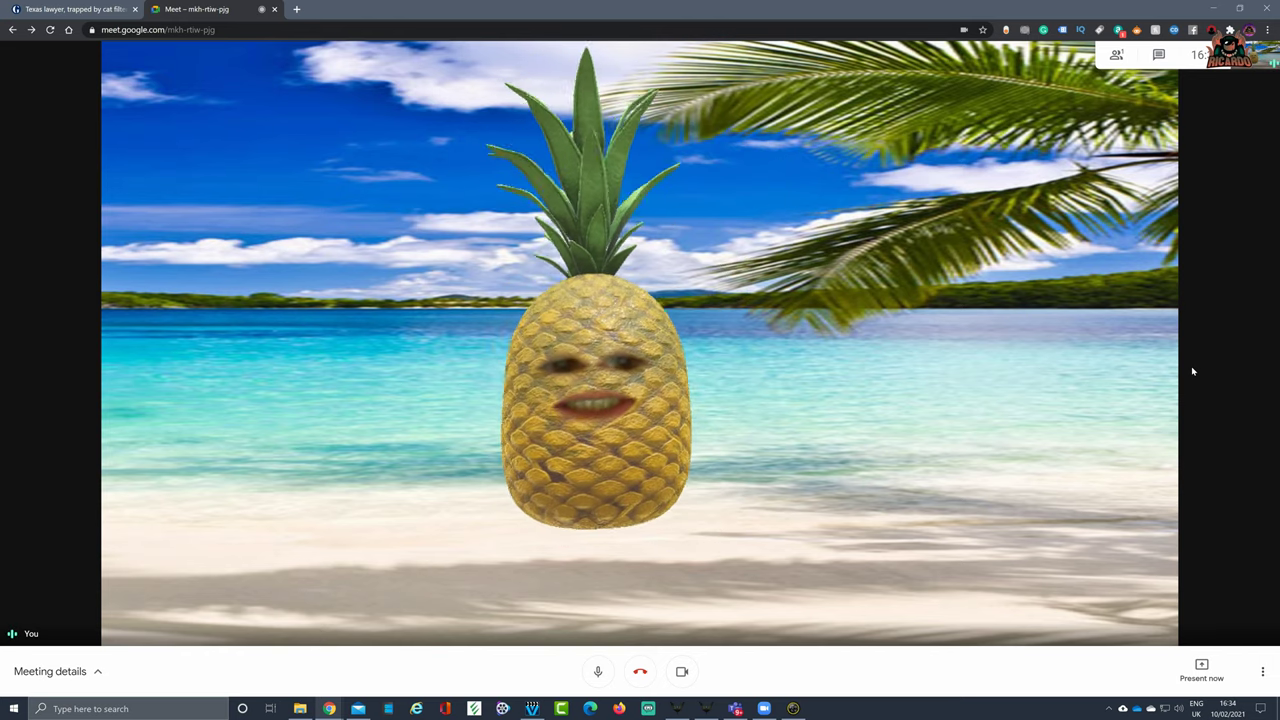
Set the Microsoft LifeCam Cinema as the camera in the Google Meet video settings and close the settings.
left_click(1263, 674)
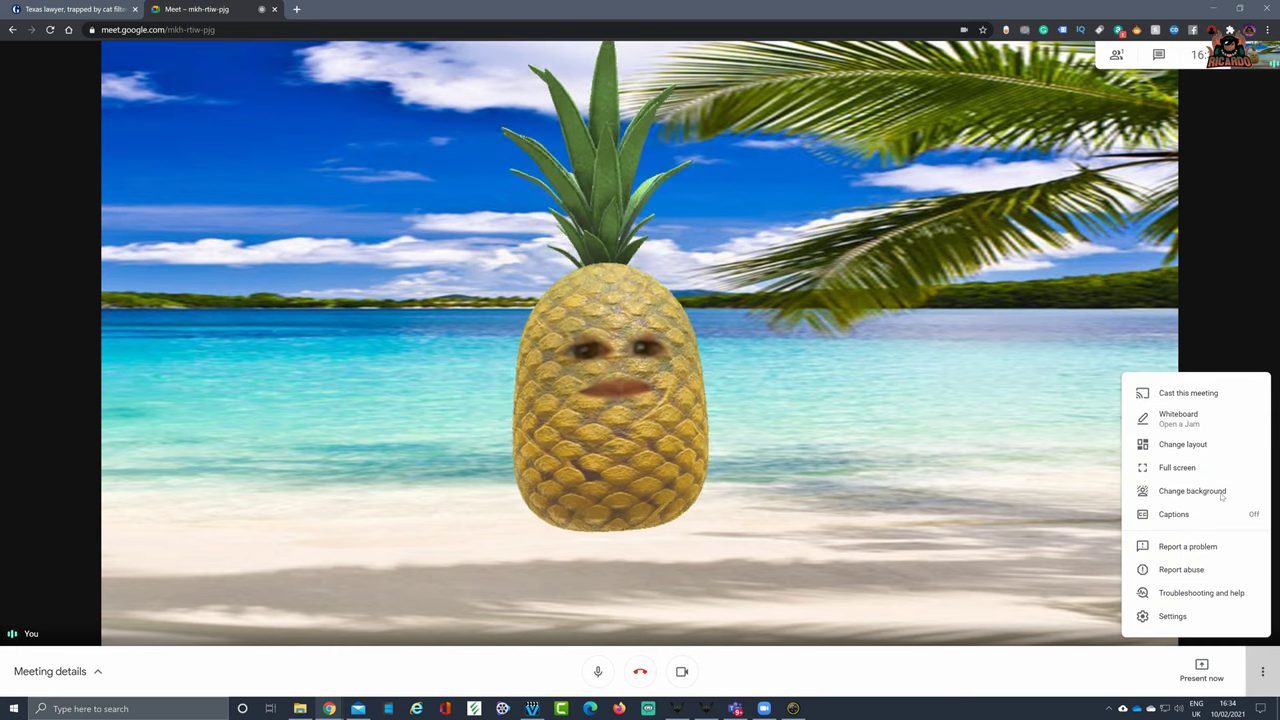
left_click(1196, 619)
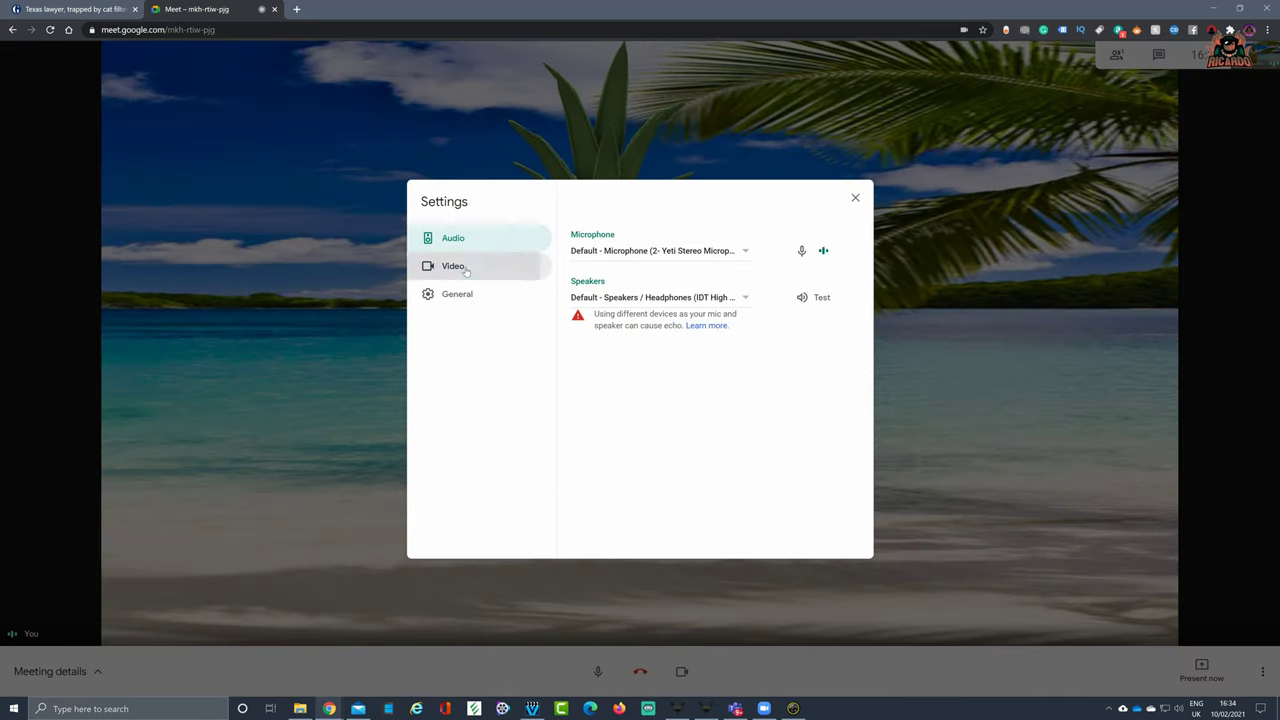
left_click(467, 269)
left_click(661, 253)
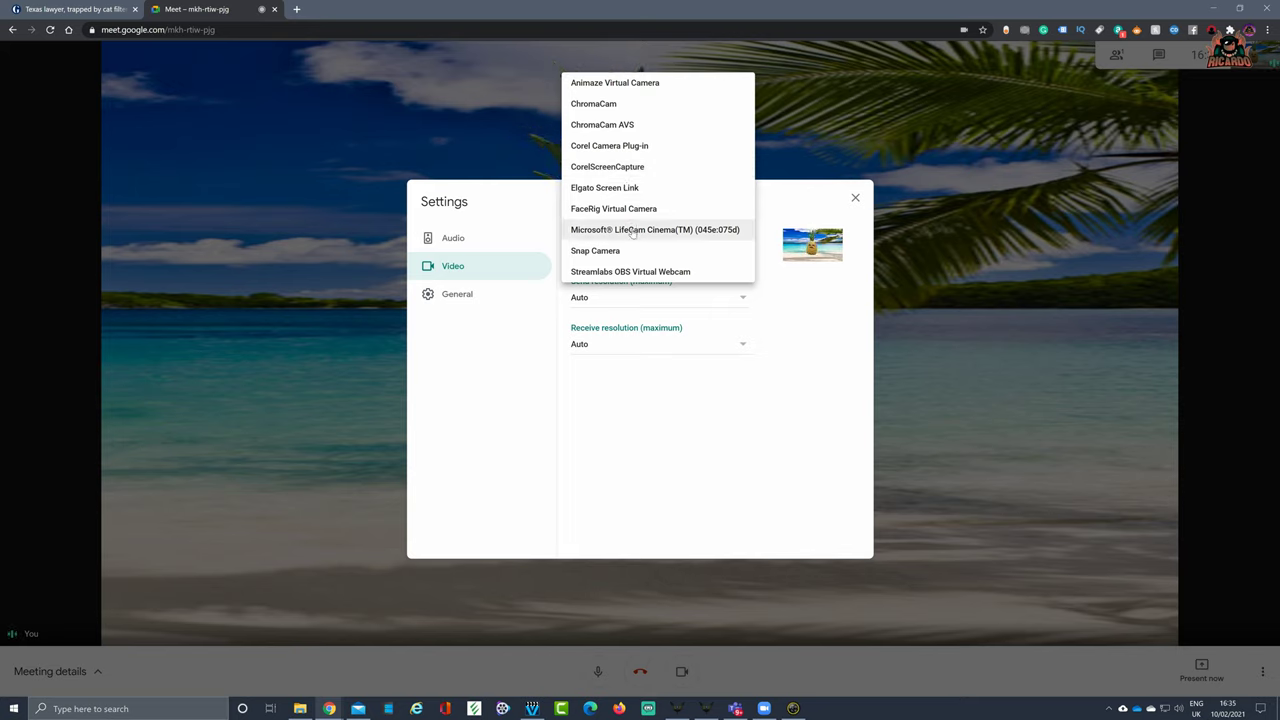
left_click(632, 231)
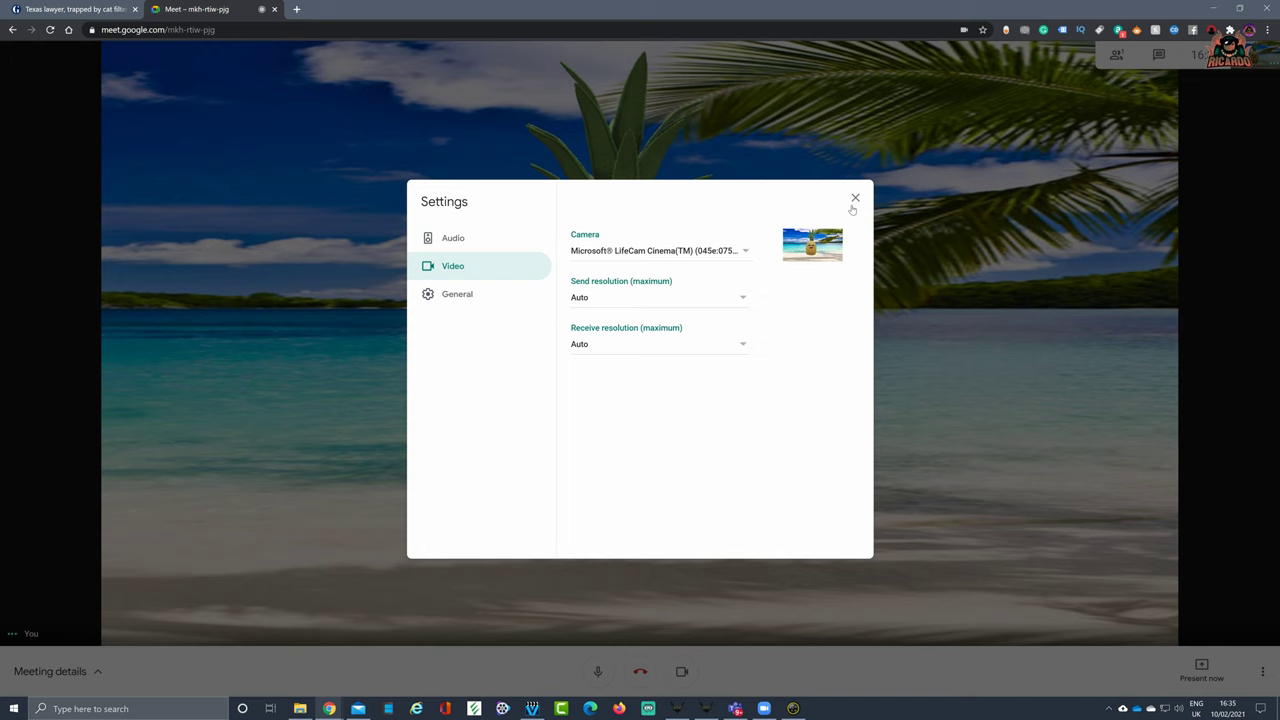
left_click(856, 198)
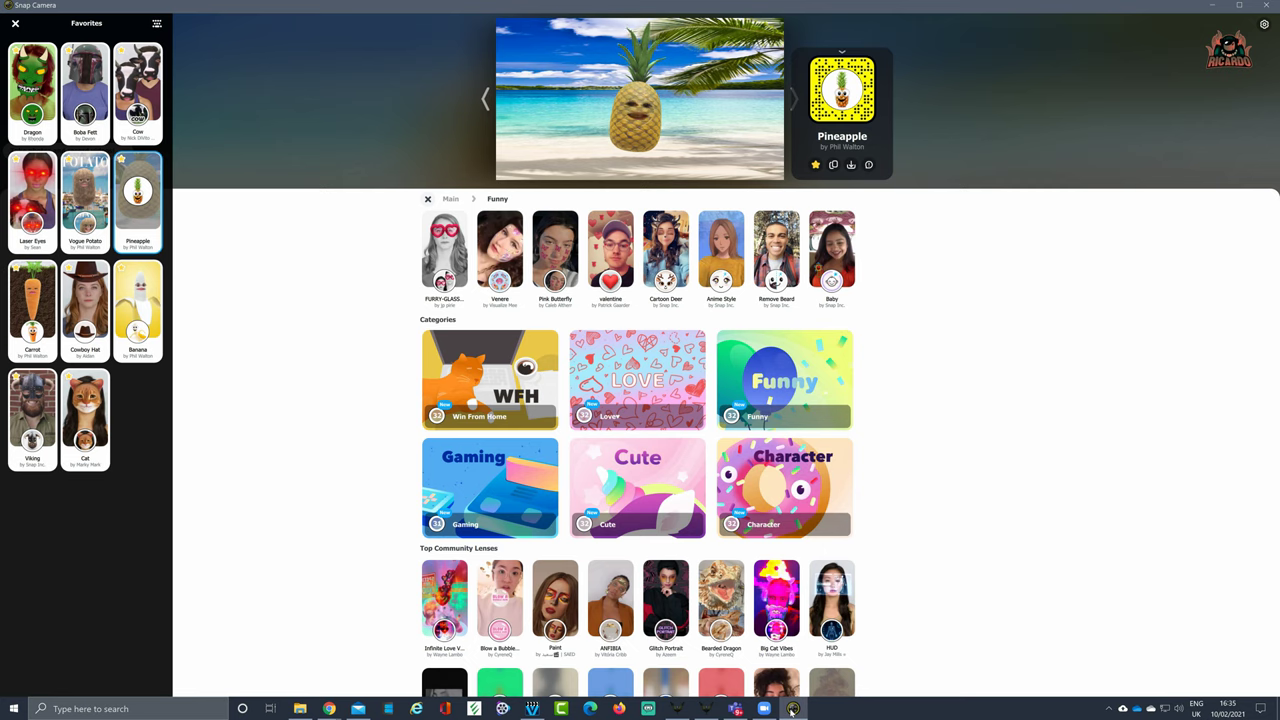
Switch to Snap Camera with the Pineapple lens active and close the program.
left_click(793, 708)
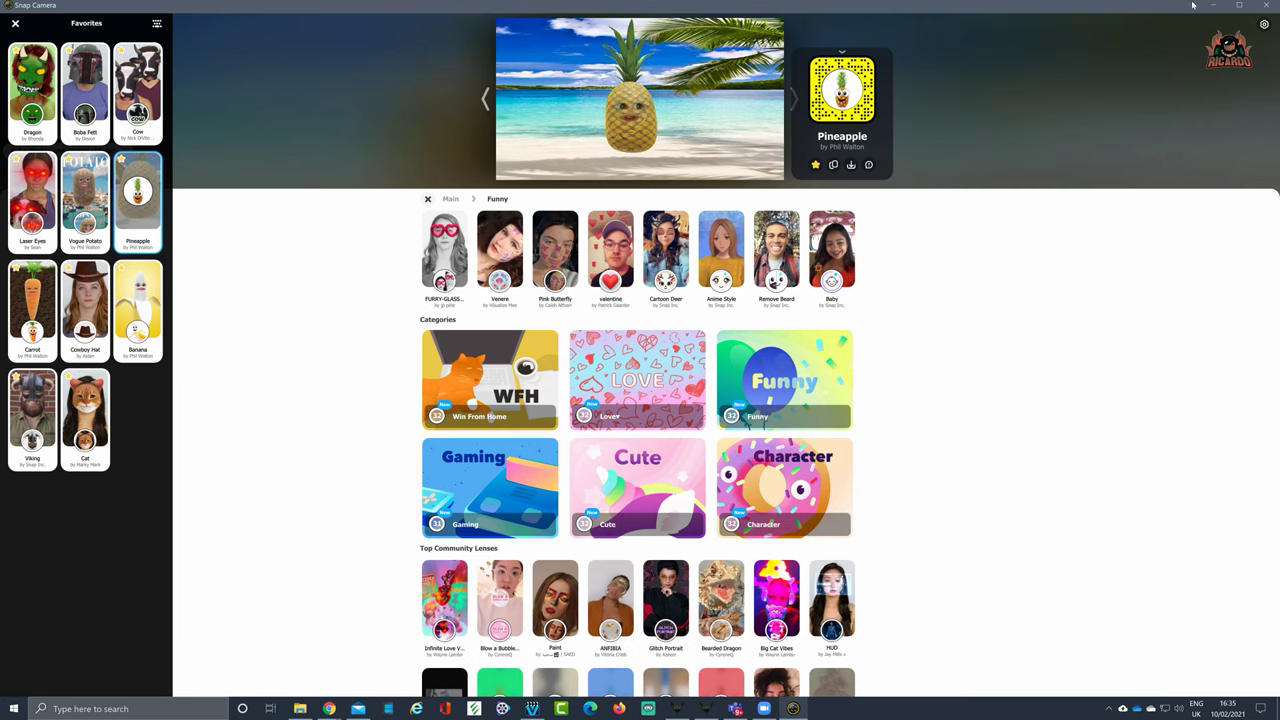
left_click(1268, 5)
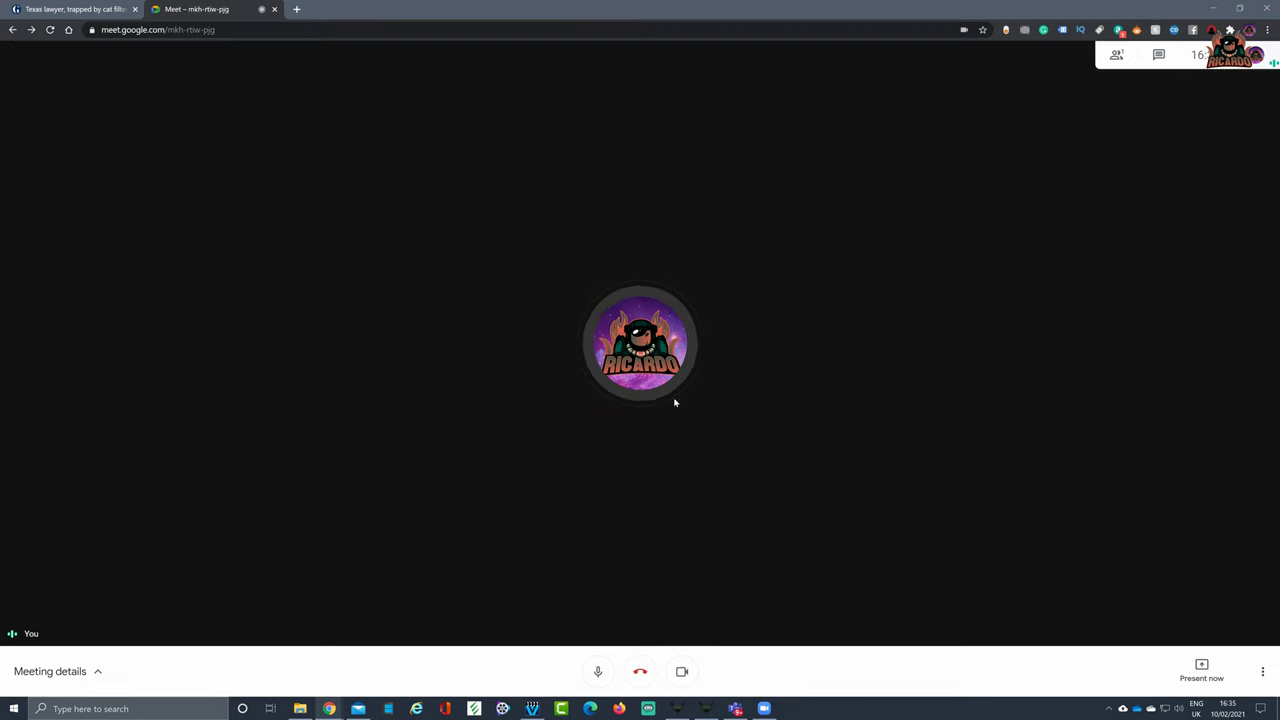